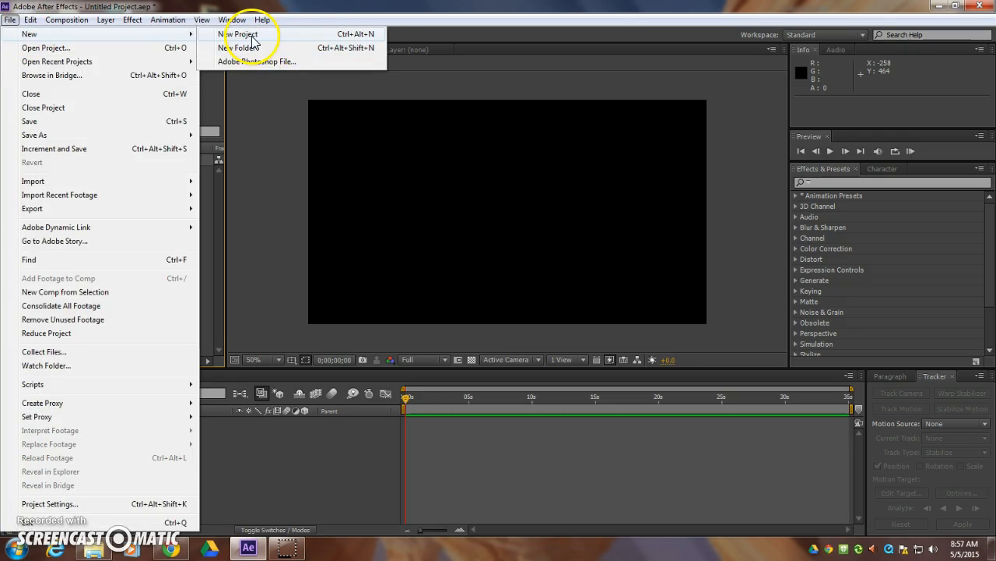
pyautogui.click(253, 38)
pyautogui.click(597, 289)
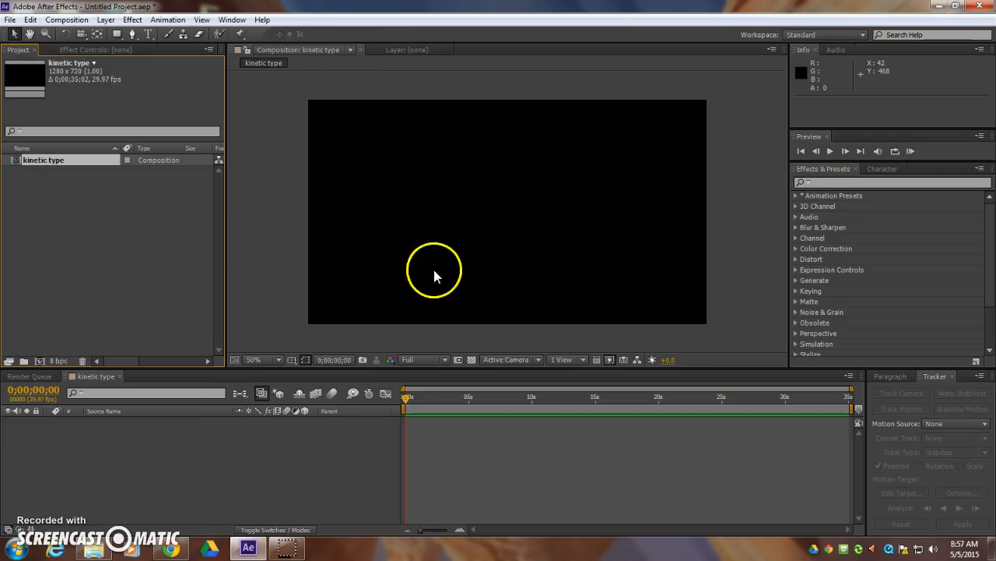
pyautogui.rightClick(98, 223)
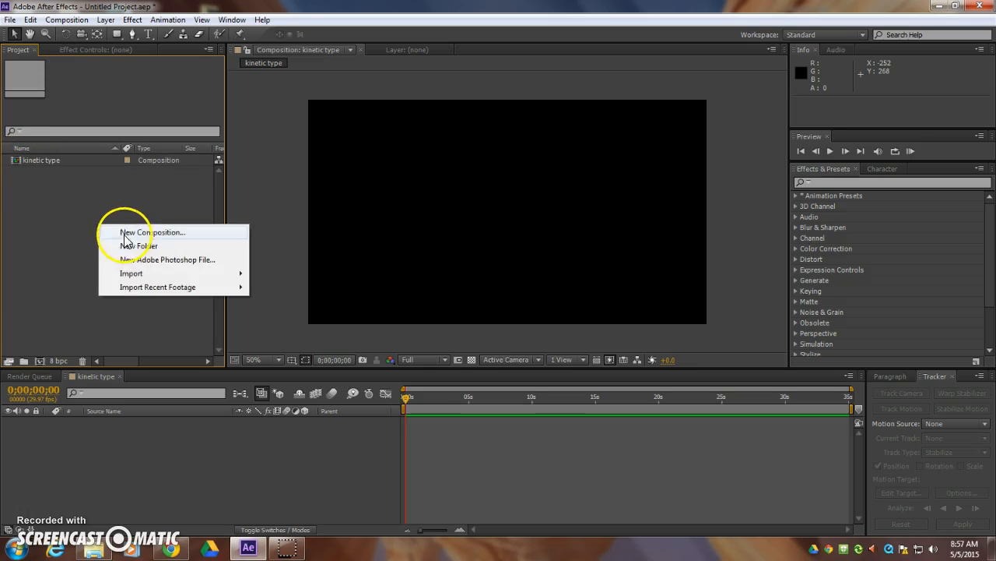
pyautogui.click(220, 229)
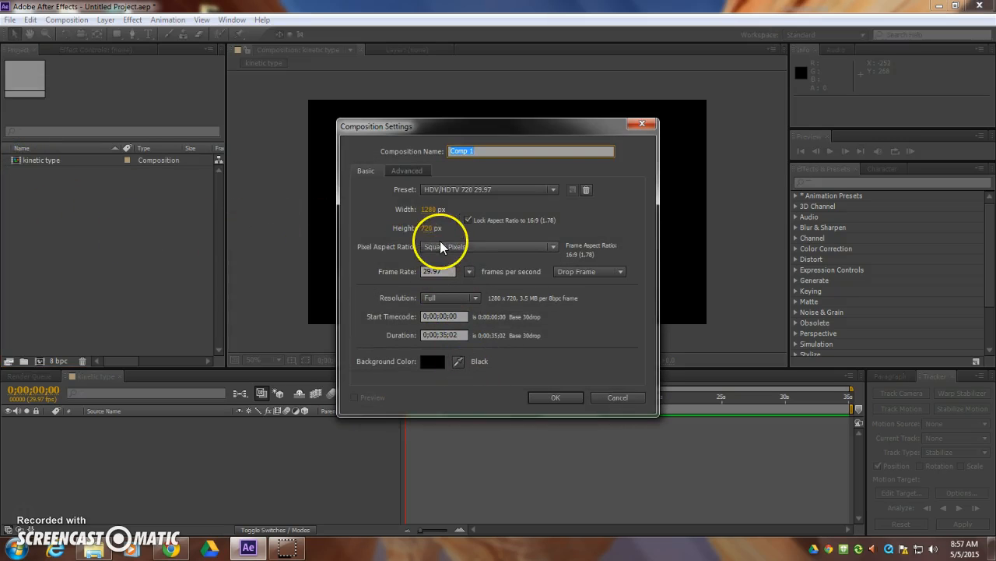
pyautogui.click(491, 191)
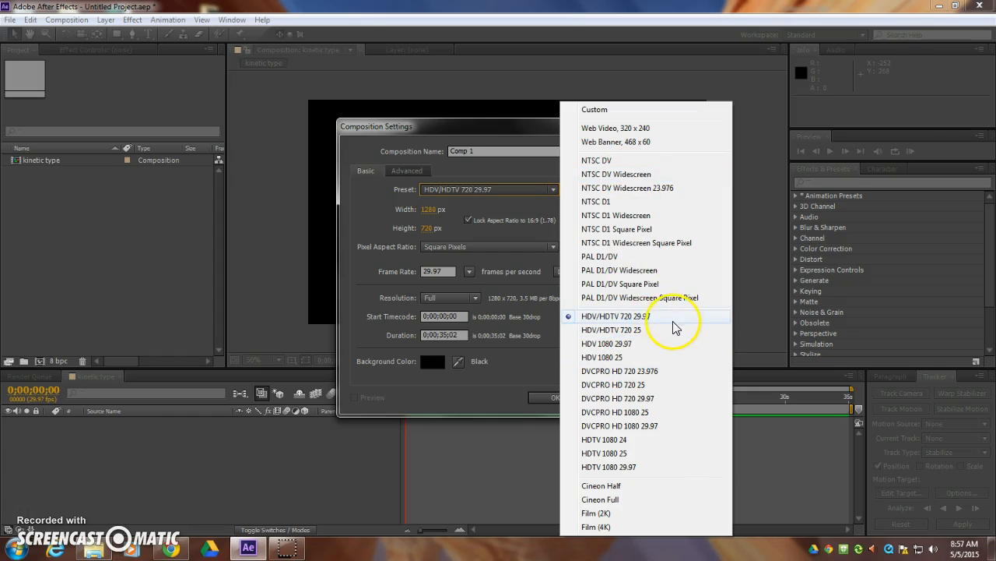
pyautogui.click(597, 317)
pyautogui.click(623, 399)
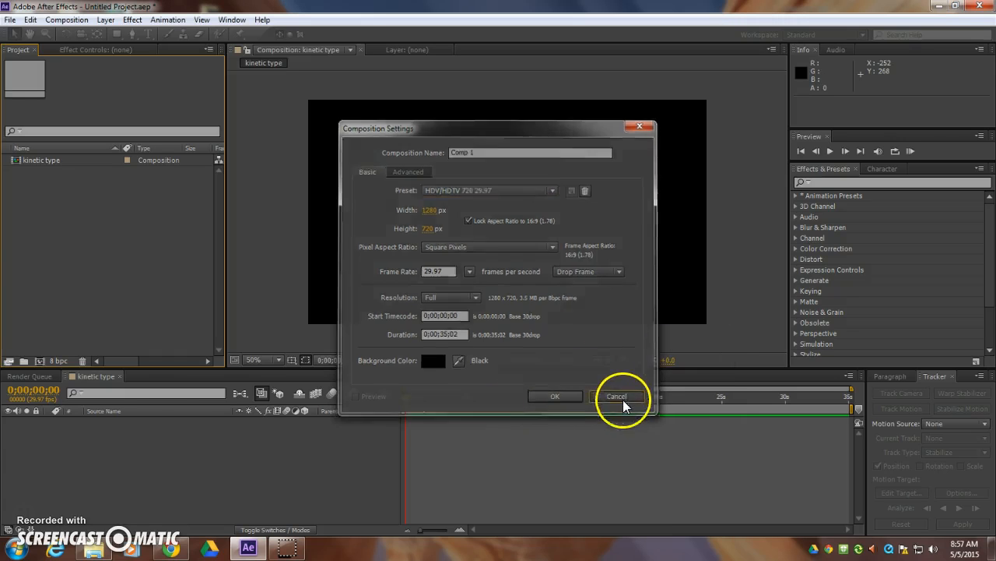
pyautogui.click(268, 453)
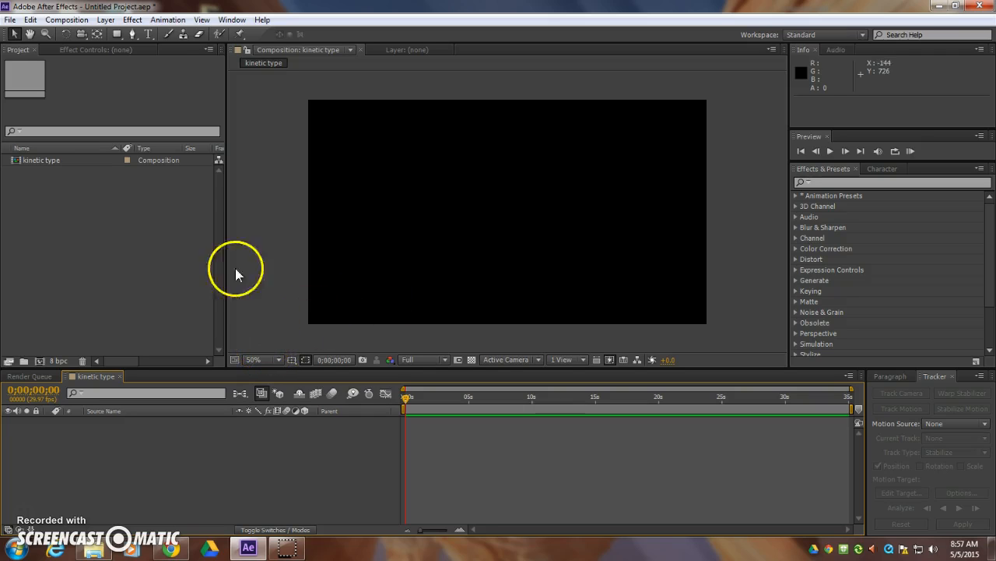
# - Add a black (000000) solid layer at 1280 × 720 px to the kinetic type composition
pyautogui.click(106, 19)
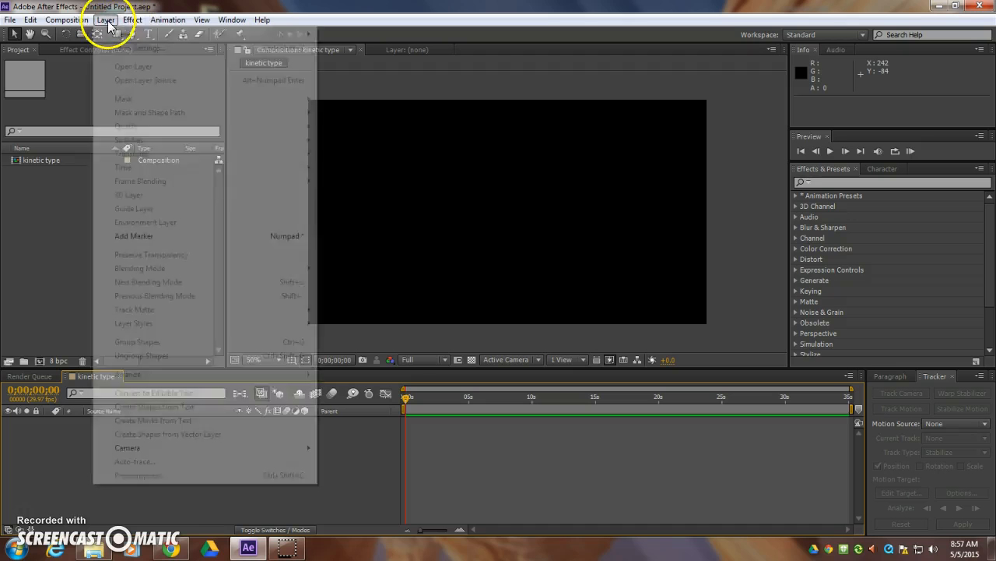
pyautogui.moveTo(128, 35)
pyautogui.click(345, 46)
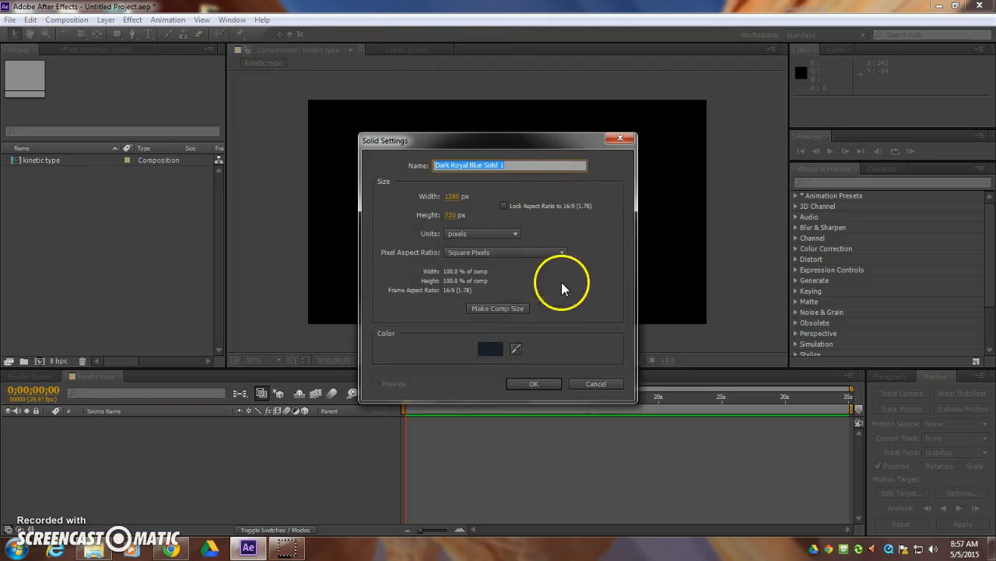
pyautogui.click(490, 346)
pyautogui.moveTo(794, 329); pyautogui.dragTo(678, 428)
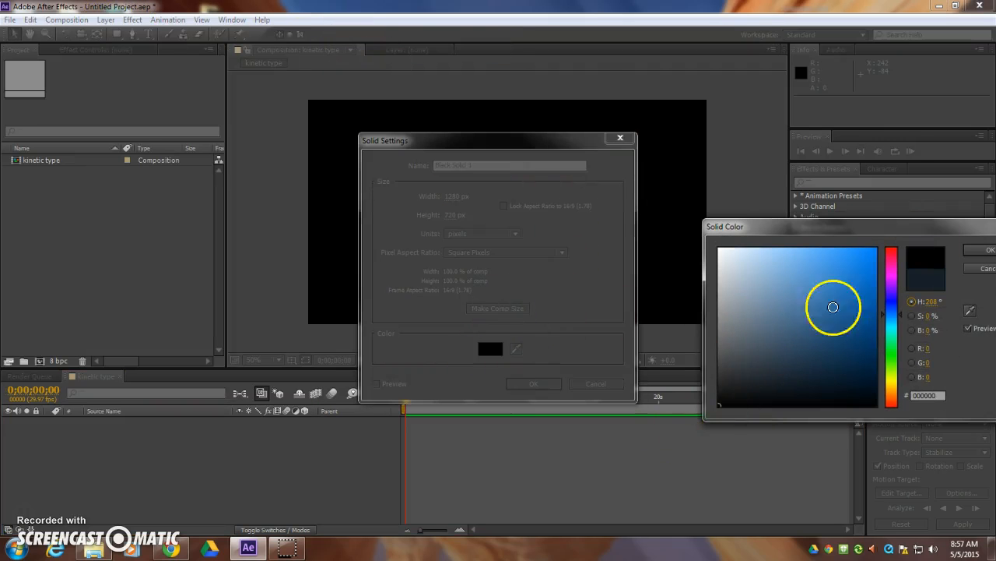
pyautogui.click(989, 251)
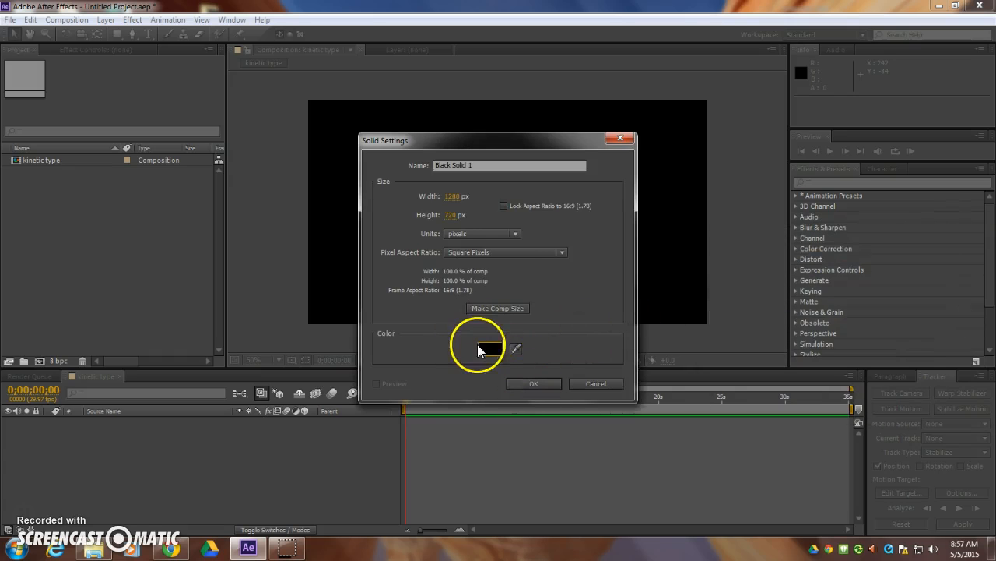
pyautogui.click(530, 381)
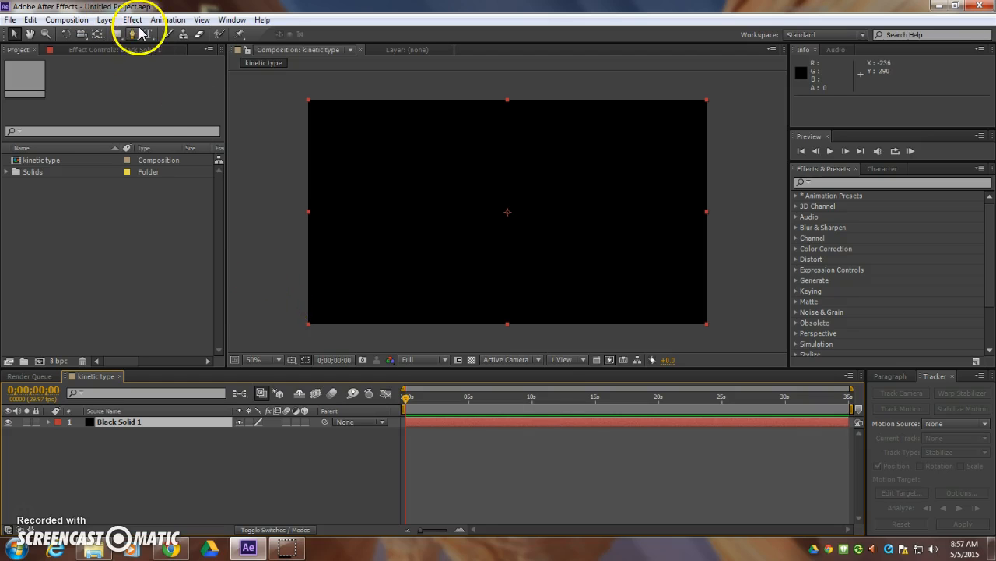
# - Add a second 1280 × 720 px solid layer in bright red (F80000) above the black solid
pyautogui.click(106, 19)
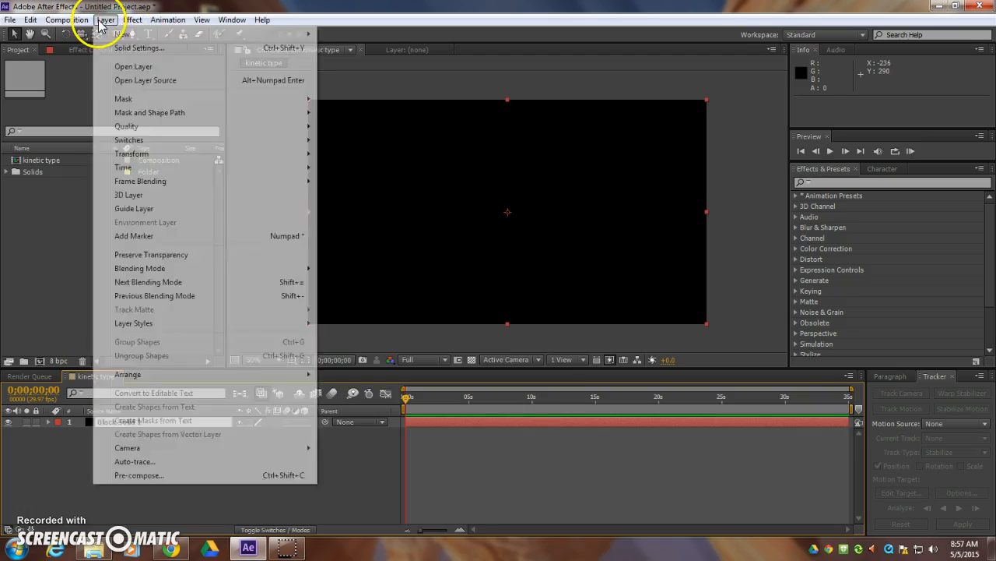
pyautogui.moveTo(234, 34)
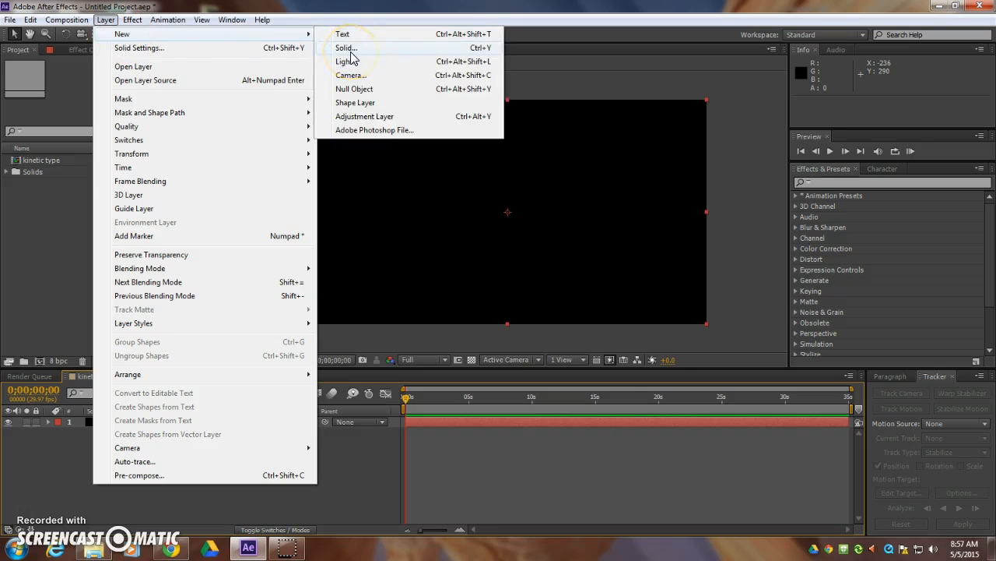
pyautogui.click(351, 51)
pyautogui.click(491, 348)
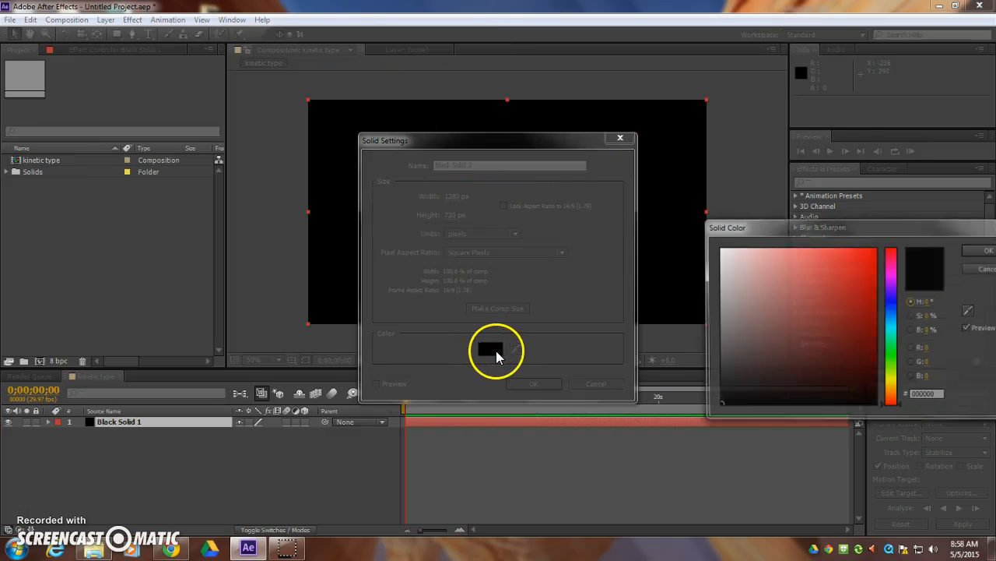
pyautogui.moveTo(865, 272); pyautogui.dragTo(804, 224)
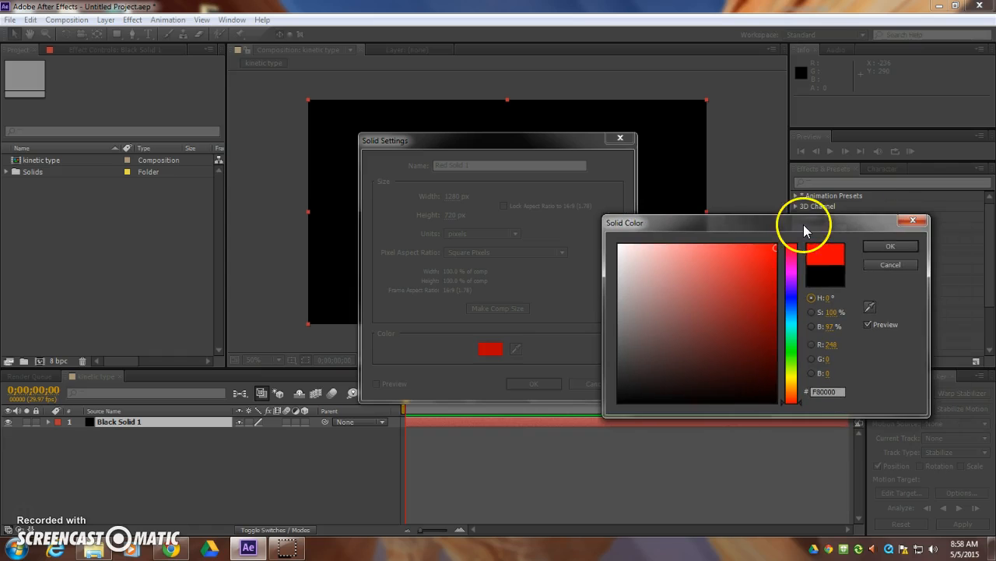
pyautogui.click(898, 247)
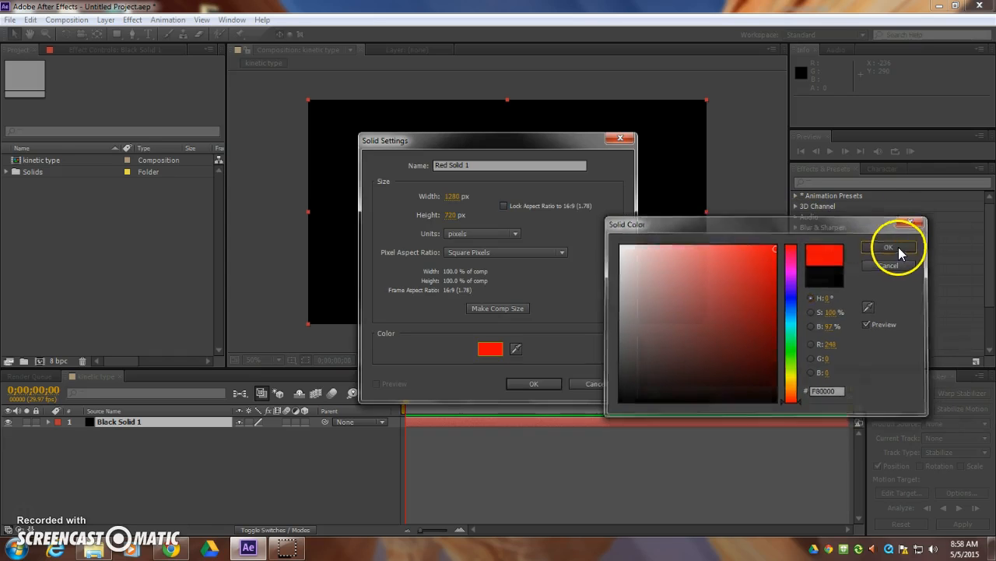
pyautogui.click(534, 385)
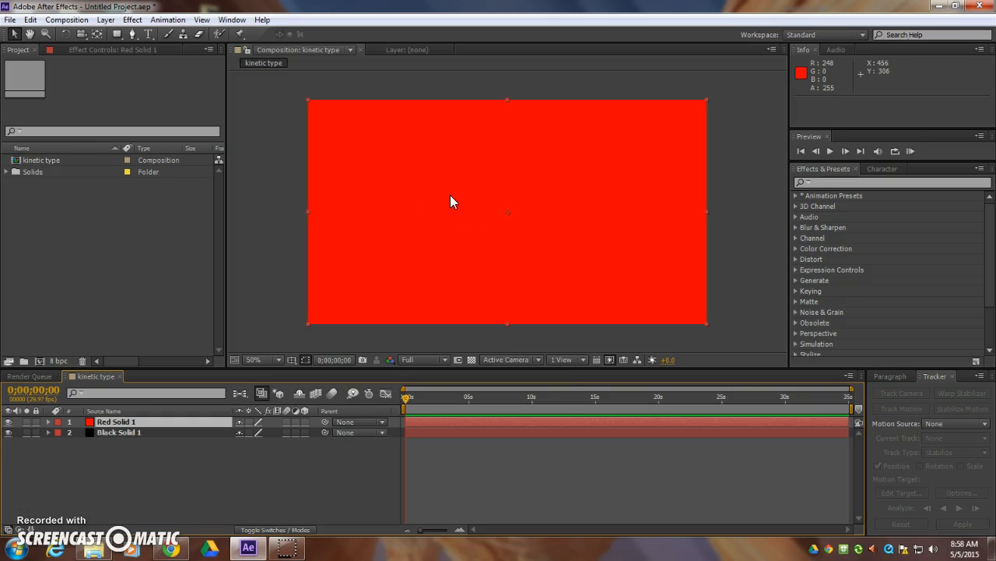
# - Apply an ellipse mask filling the whole frame to the red solid
pyautogui.click(117, 34)
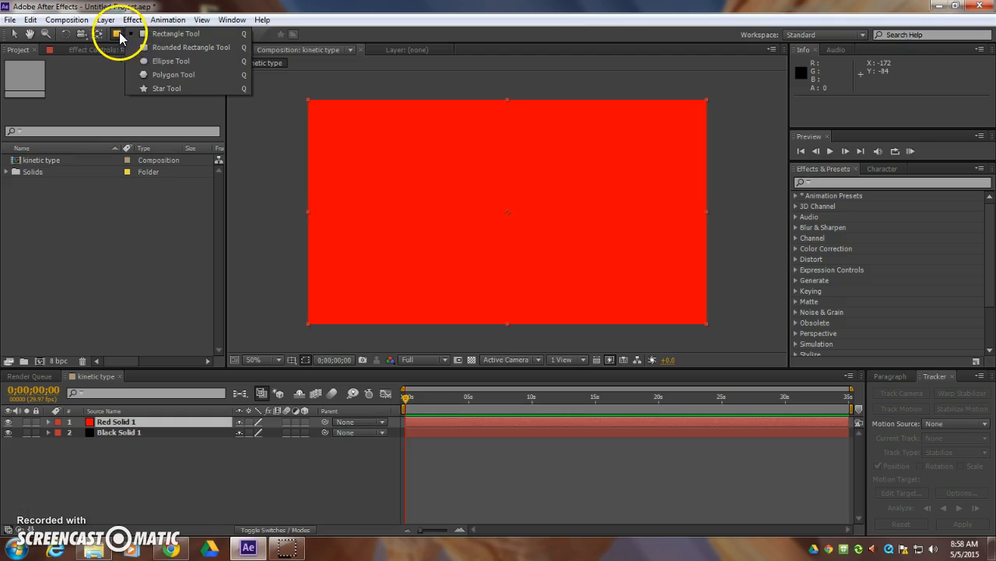
pyautogui.click(174, 68)
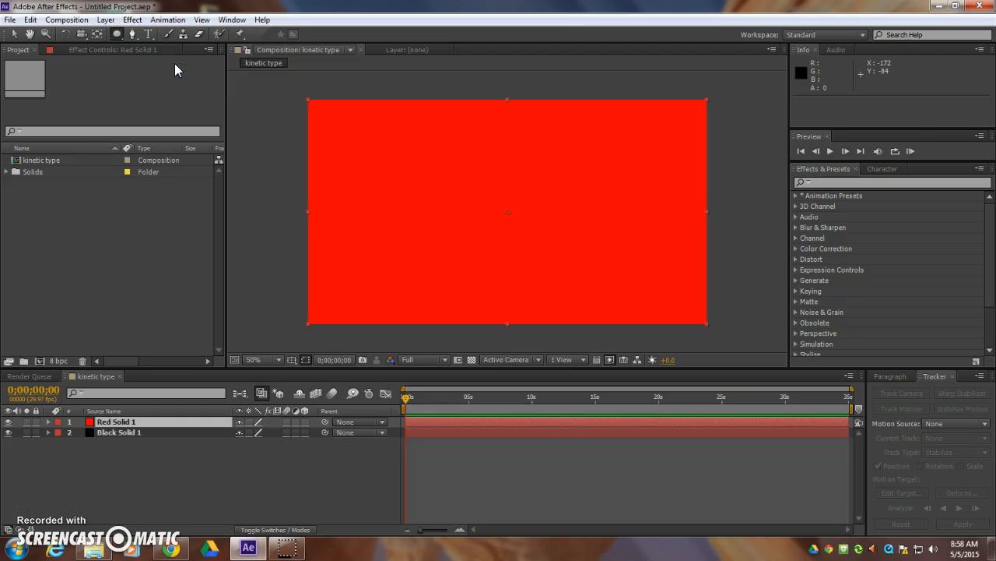
pyautogui.doubleClick(116, 34)
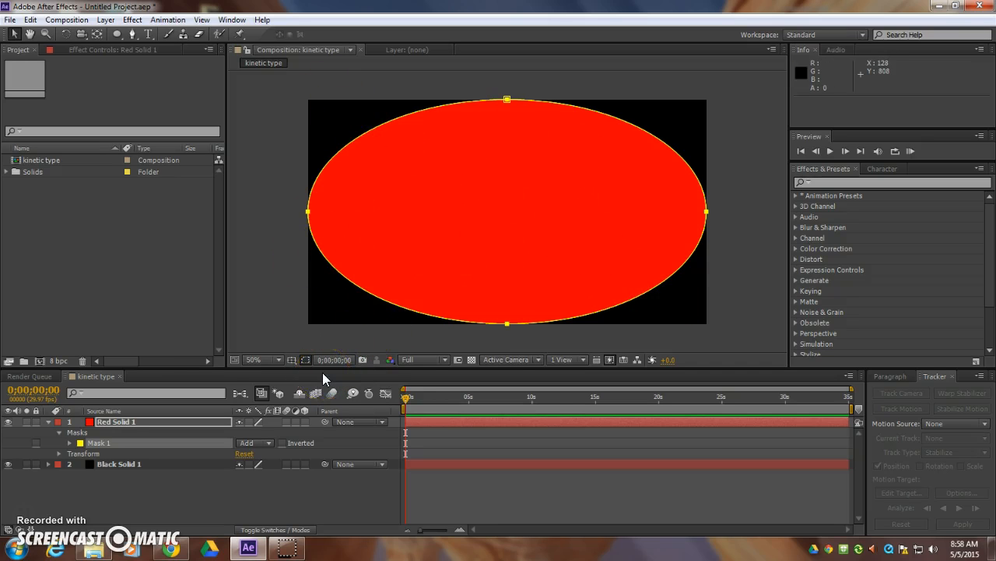
# - Set the Mask Feather of the red solid's ellipse mask to about 476 pixels
pyautogui.click(70, 443)
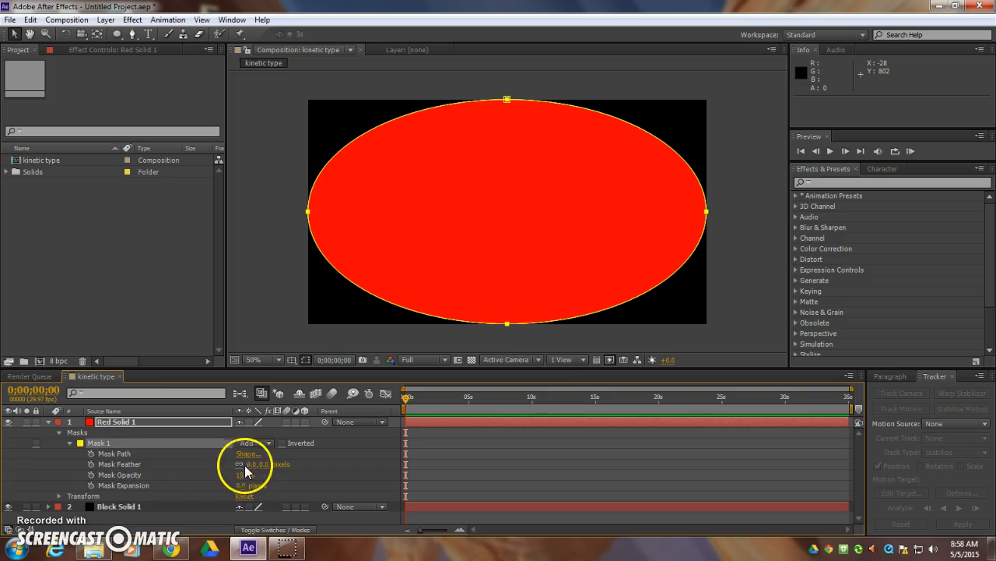
pyautogui.moveTo(249, 471); pyautogui.dragTo(534, 456)
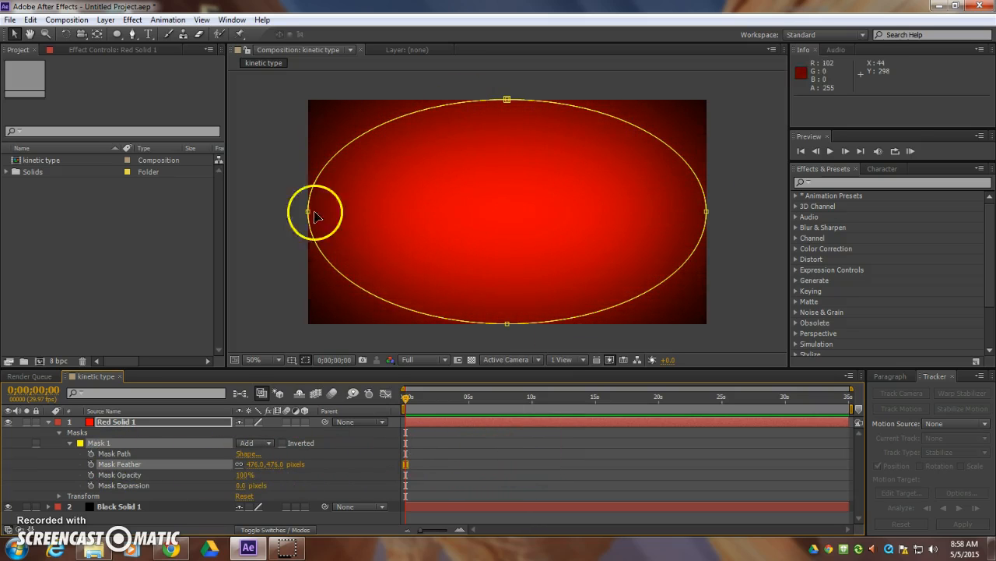
pyautogui.click(293, 344)
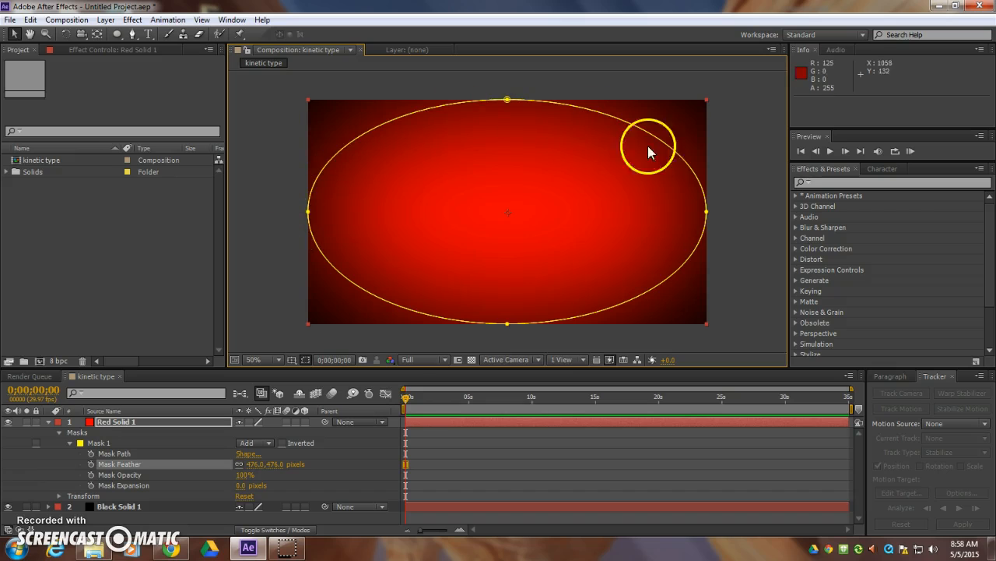
pyautogui.click(306, 360)
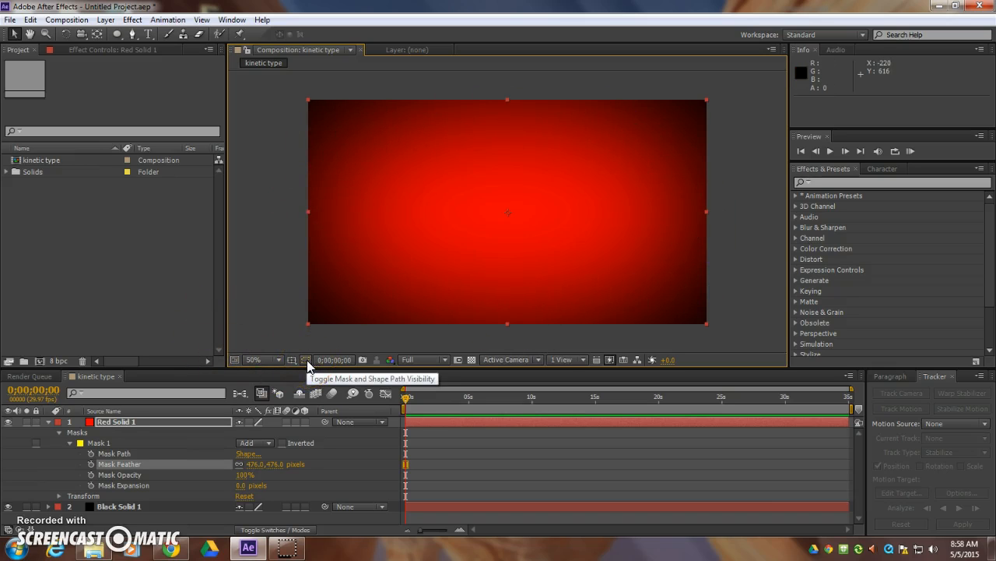
pyautogui.click(306, 360)
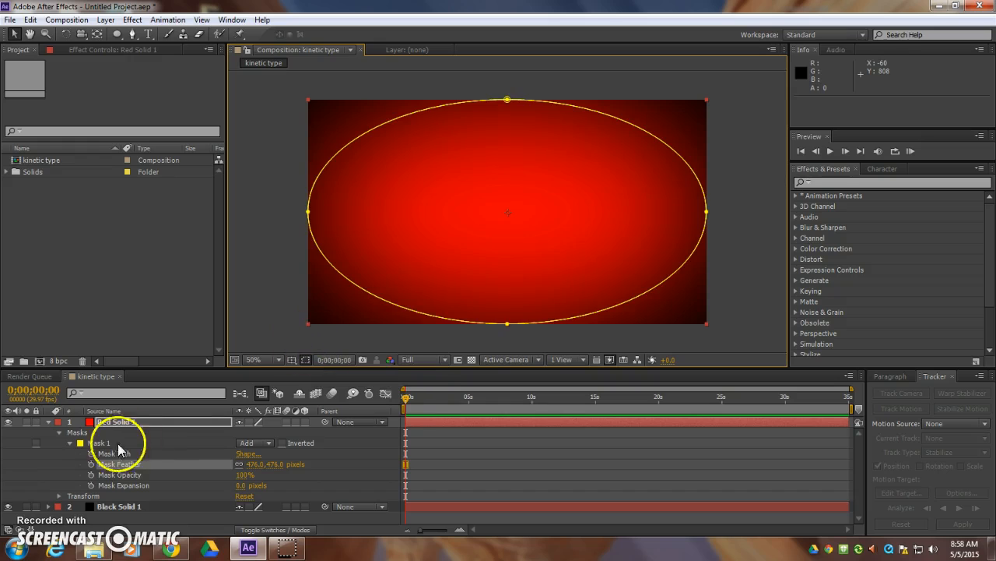
# - Collapse the red solid's properties and lock both the red and black solid layers
pyautogui.click(46, 424)
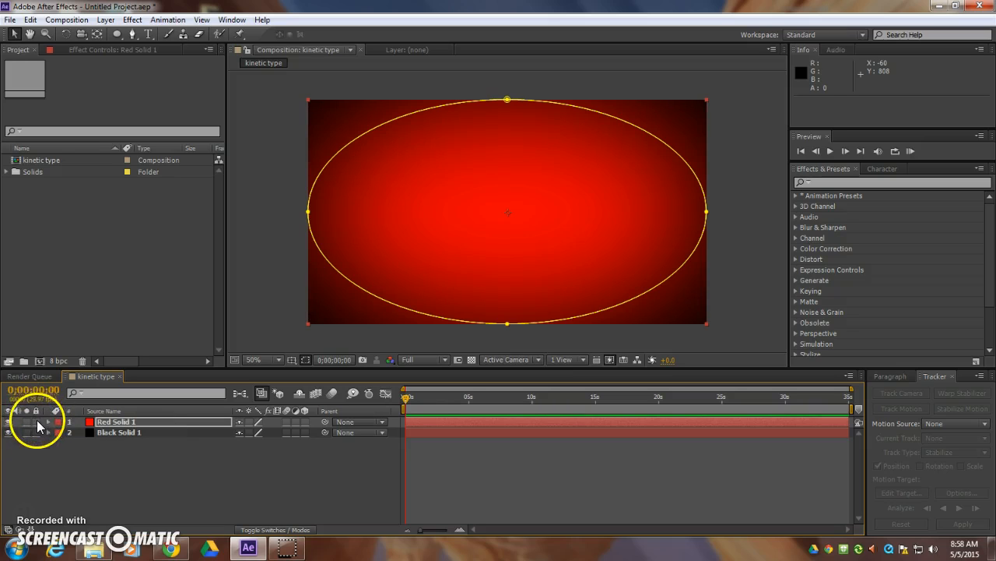
pyautogui.click(36, 423)
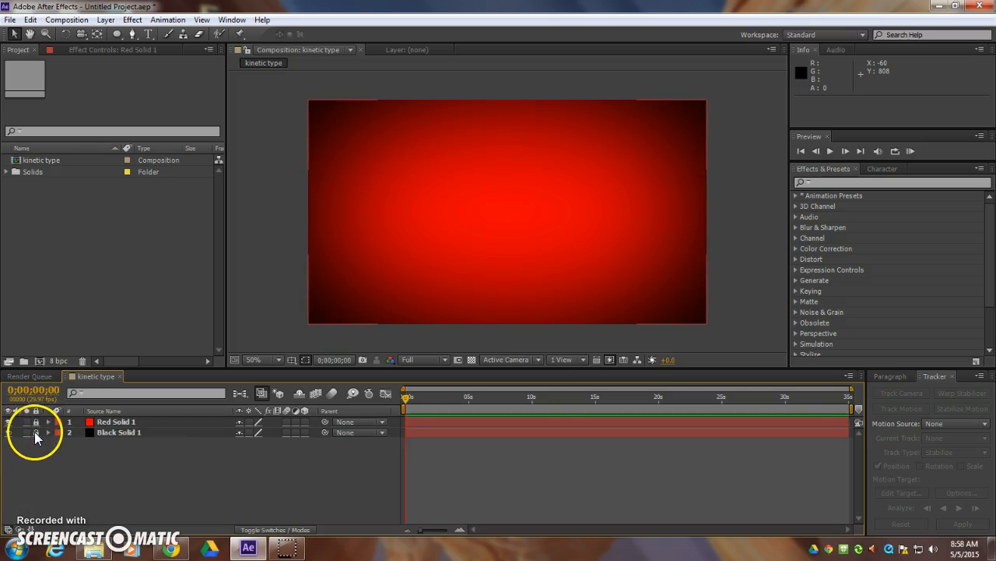
pyautogui.click(515, 227)
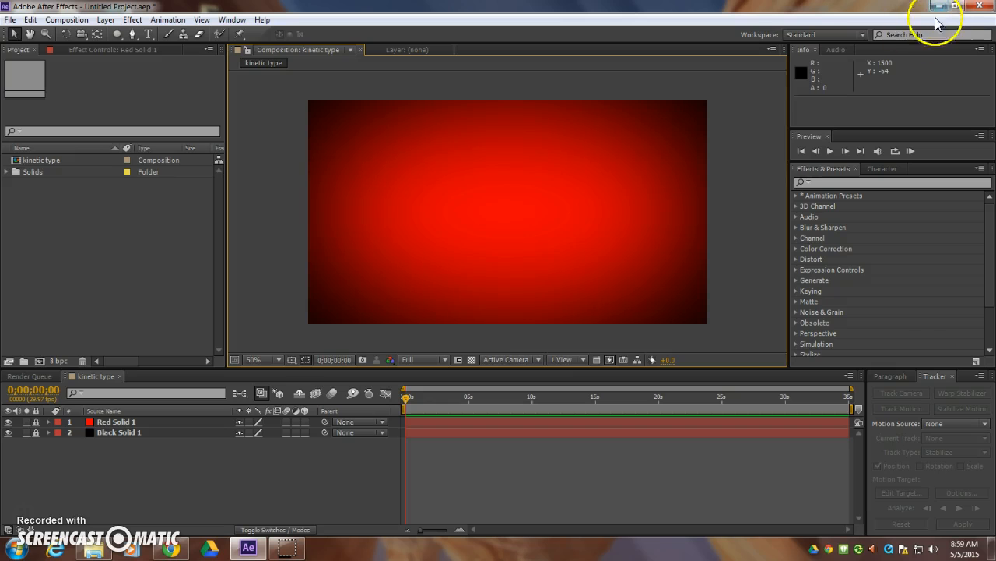
# - Switch to the Windows desktop and open the ths (Y:) network drive in Windows Explorer
pyautogui.click(956, 6)
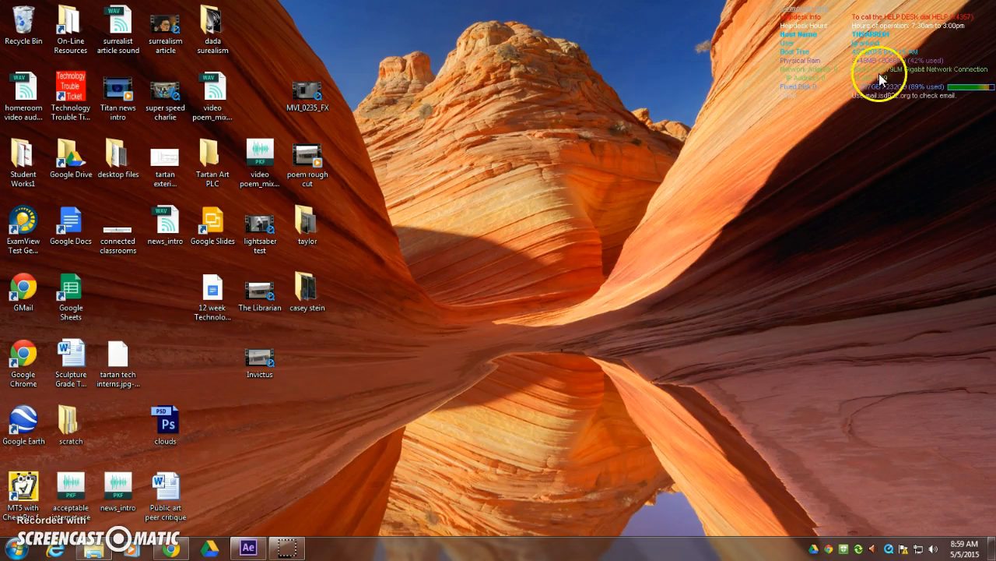
pyautogui.click(16, 549)
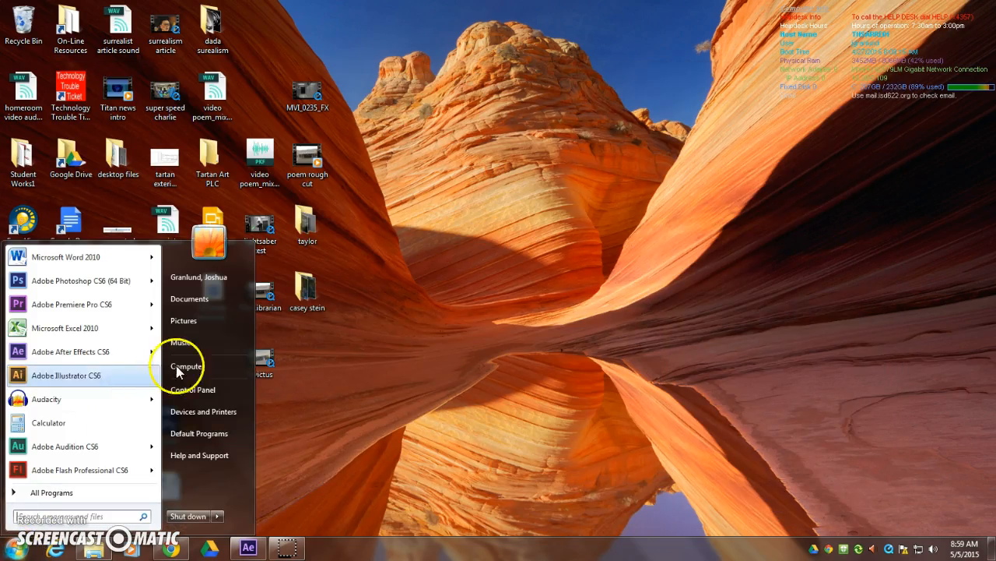
pyautogui.click(220, 365)
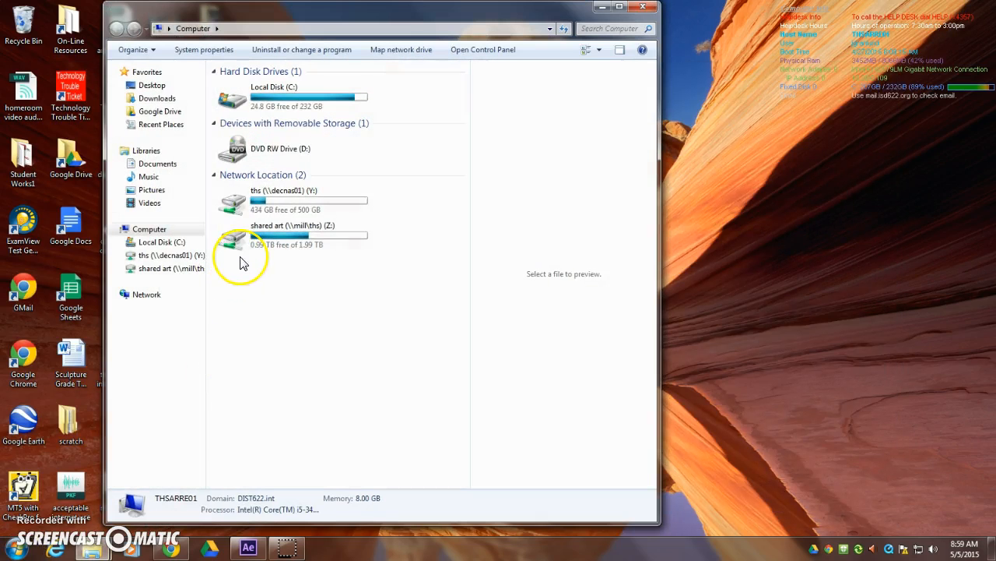
pyautogui.doubleClick(232, 204)
# - Copy the Braveheart In Defiance Of The English Tyranny MP3 from AssignmentPickup\Art\Video production pickup\Animation files to the desktop
pyautogui.doubleClick(231, 125)
pyautogui.doubleClick(231, 125)
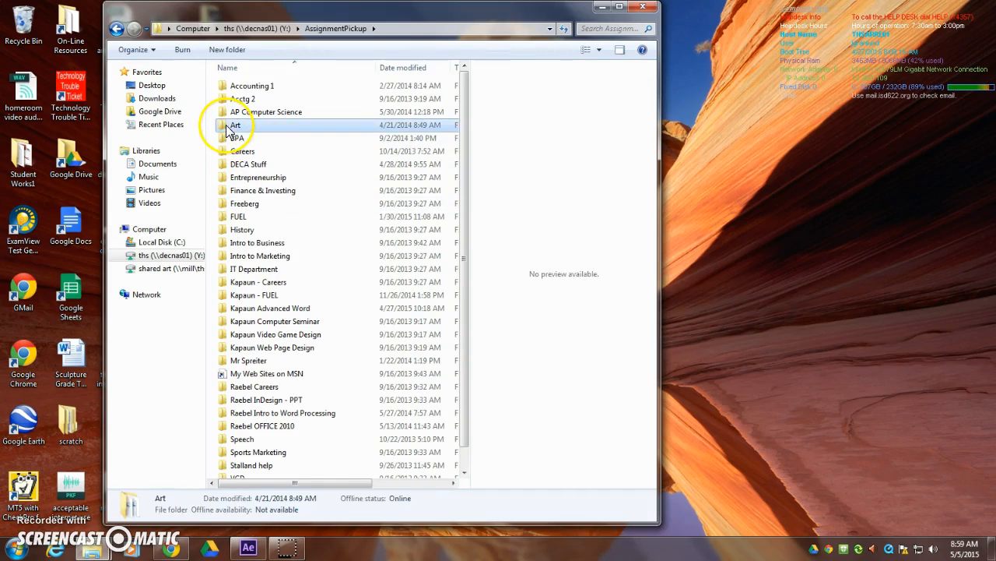
pyautogui.doubleClick(229, 151)
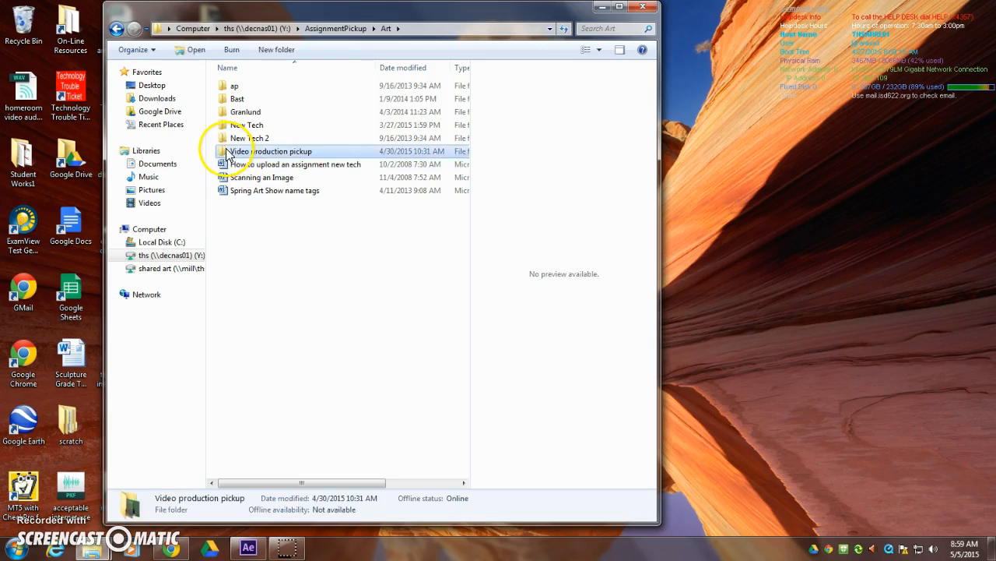
pyautogui.doubleClick(225, 86)
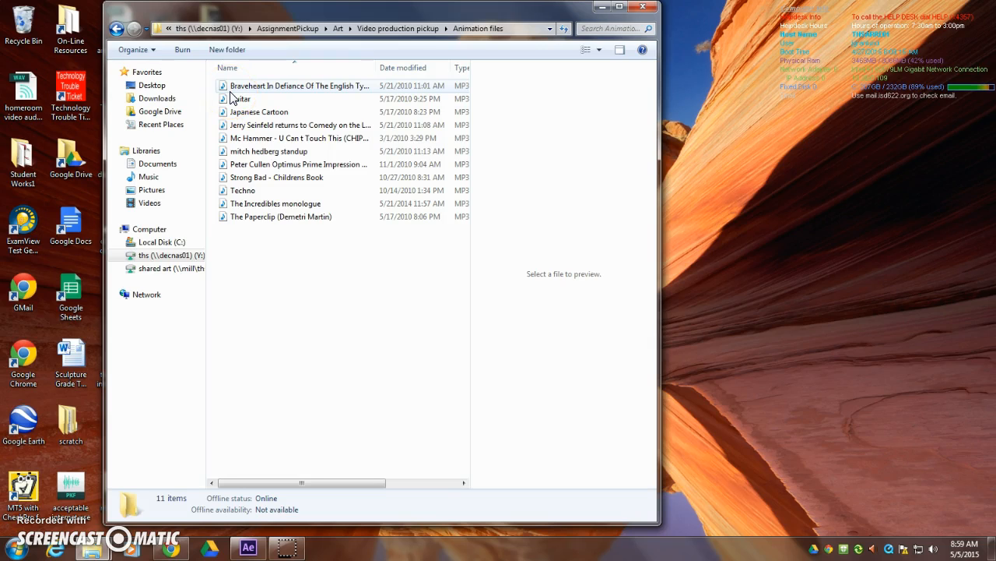
pyautogui.moveTo(231, 91); pyautogui.dragTo(799, 118)
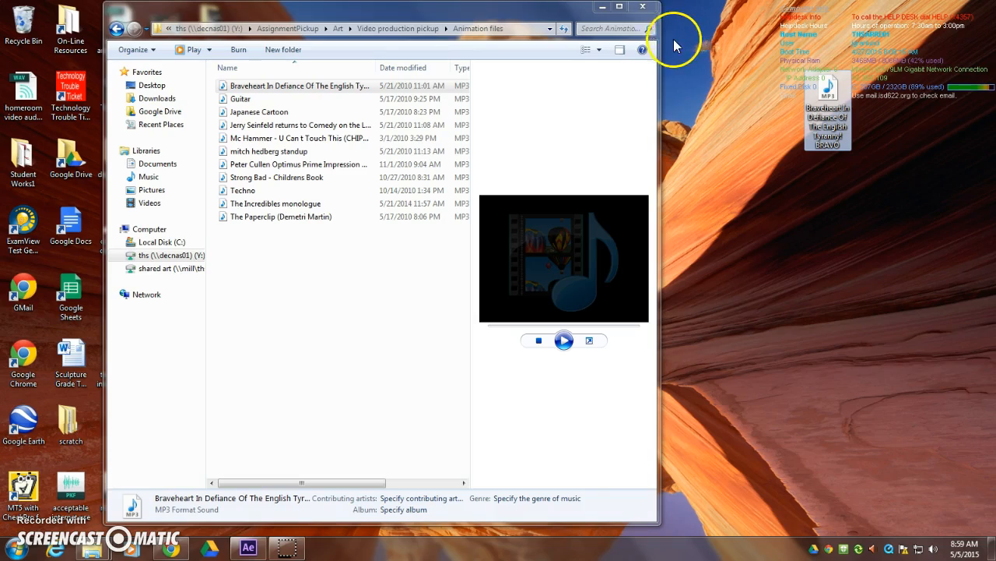
# - Close the network folder window and switch from the desktop back to After Effects
pyautogui.click(643, 7)
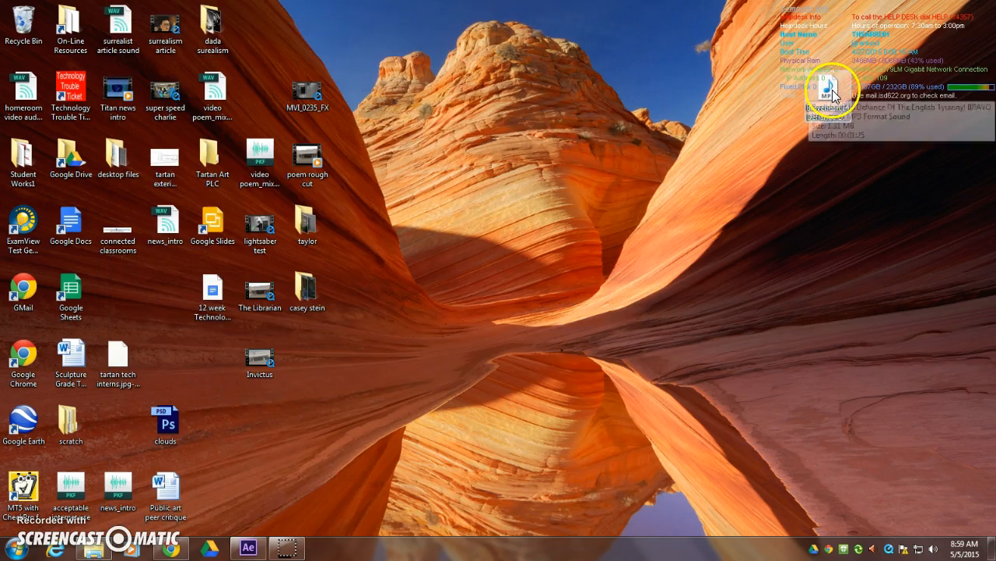
pyautogui.click(249, 548)
pyautogui.click(100, 238)
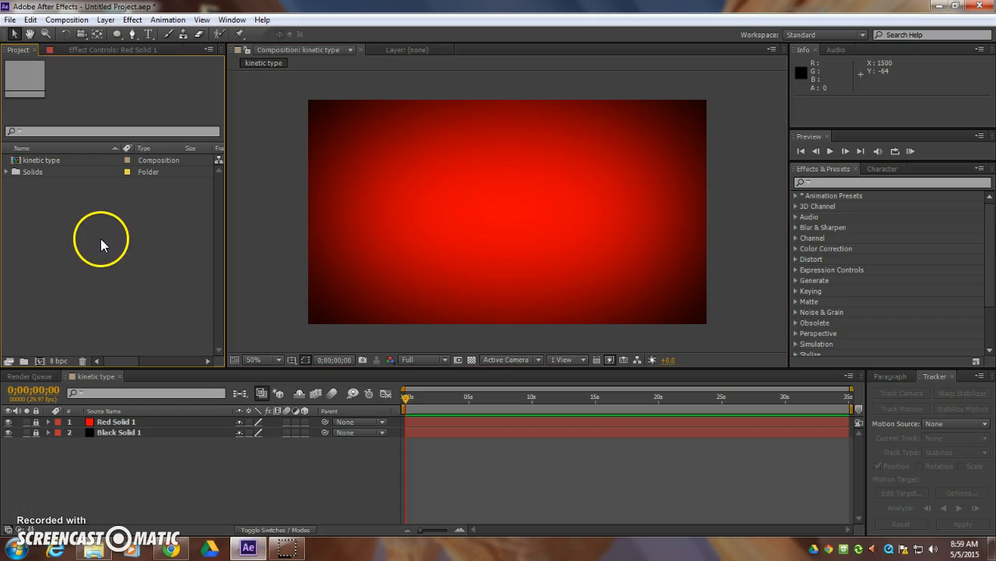
# - Import the Braveheart In Defiance Of The English Tyranny! BRAVO MP3 from the Desktop as footage
pyautogui.click(10, 21)
pyautogui.moveTo(64, 186)
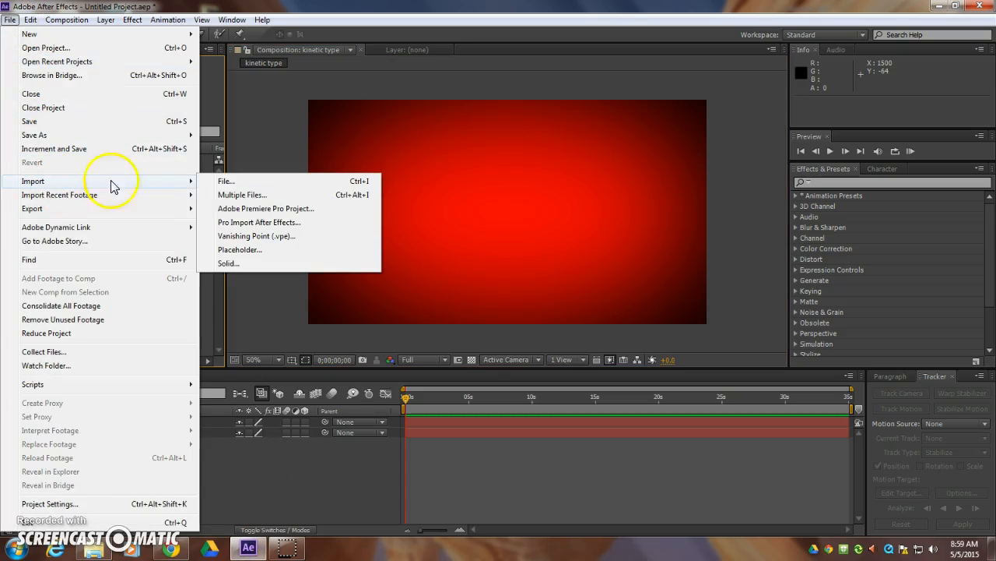
pyautogui.click(235, 184)
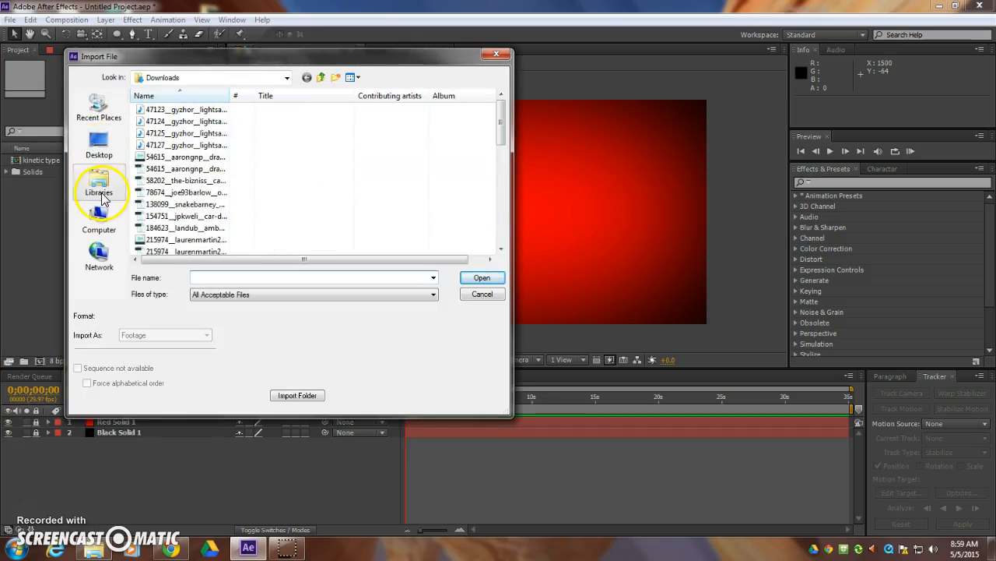
pyautogui.click(99, 187)
pyautogui.click(99, 145)
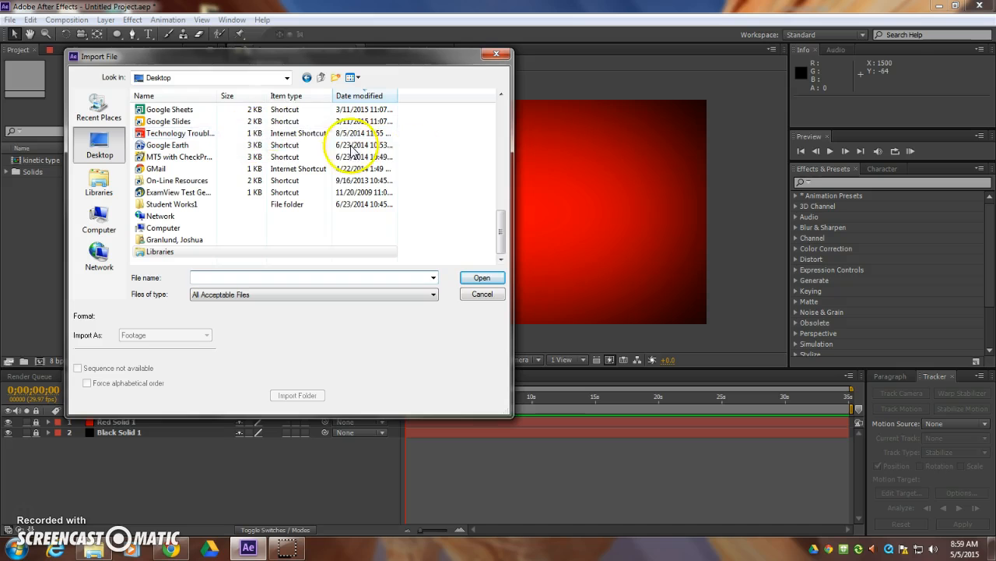
pyautogui.moveTo(504, 244); pyautogui.dragTo(512, 176)
pyautogui.click(302, 99)
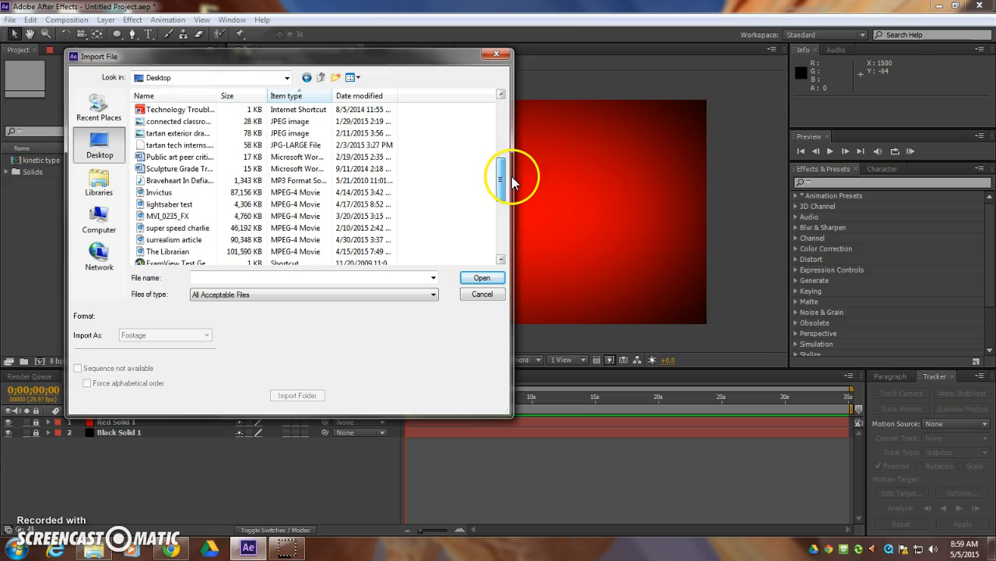
pyautogui.click(148, 181)
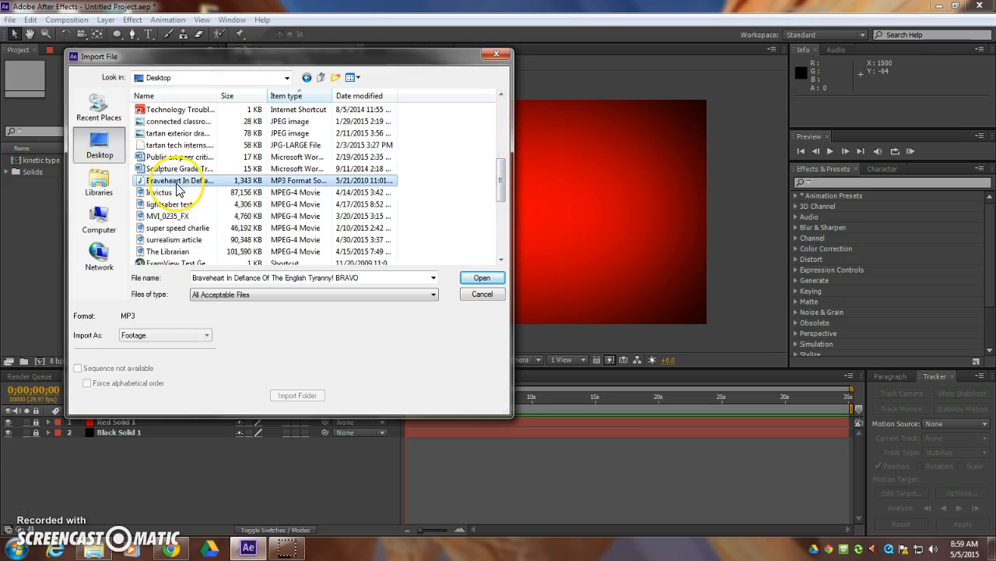
pyautogui.click(482, 278)
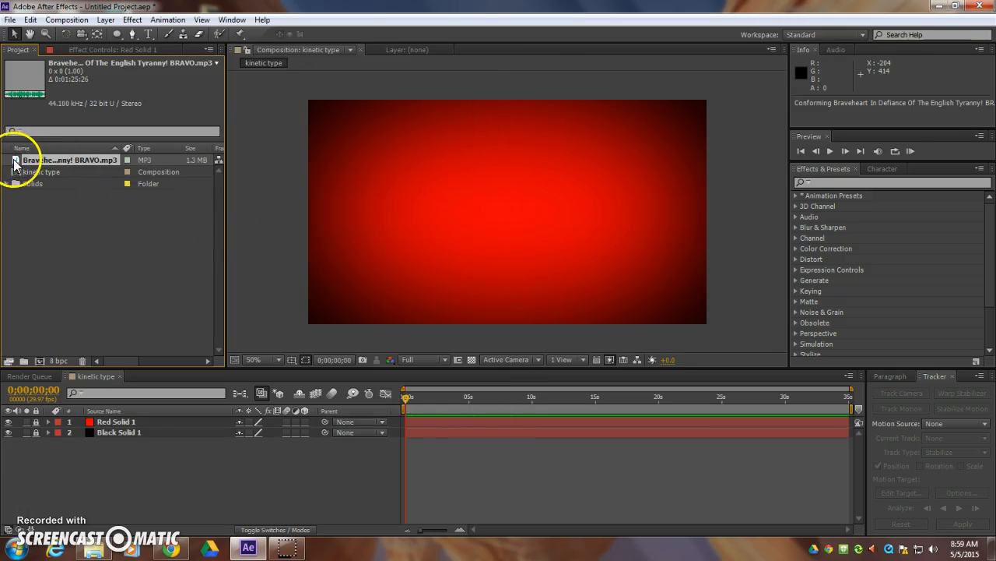
# - Add the Braveheart MP3 to the kinetic type composition below the solid layers and preview its playback
pyautogui.moveTo(19, 160); pyautogui.dragTo(225, 476)
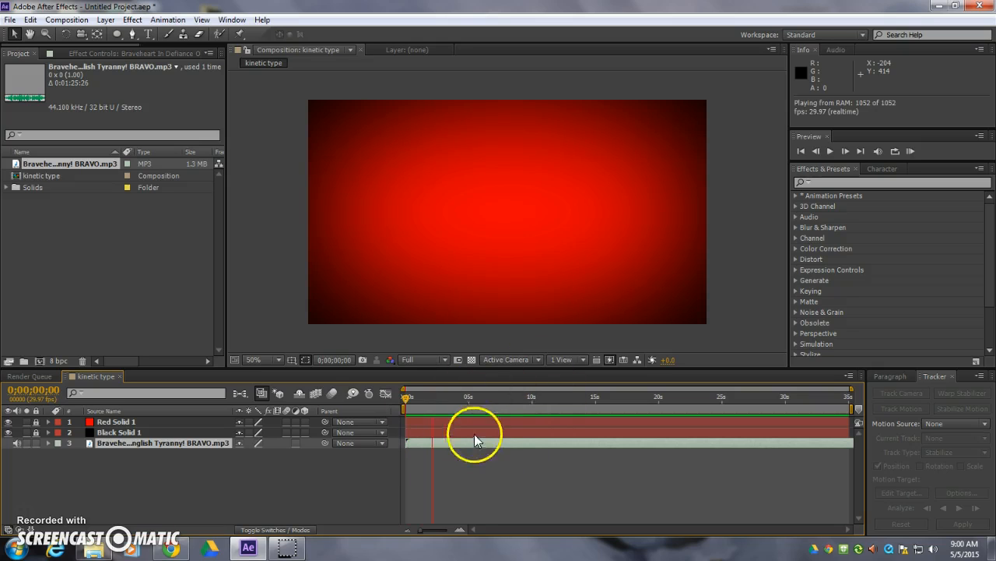
pyautogui.press('space')
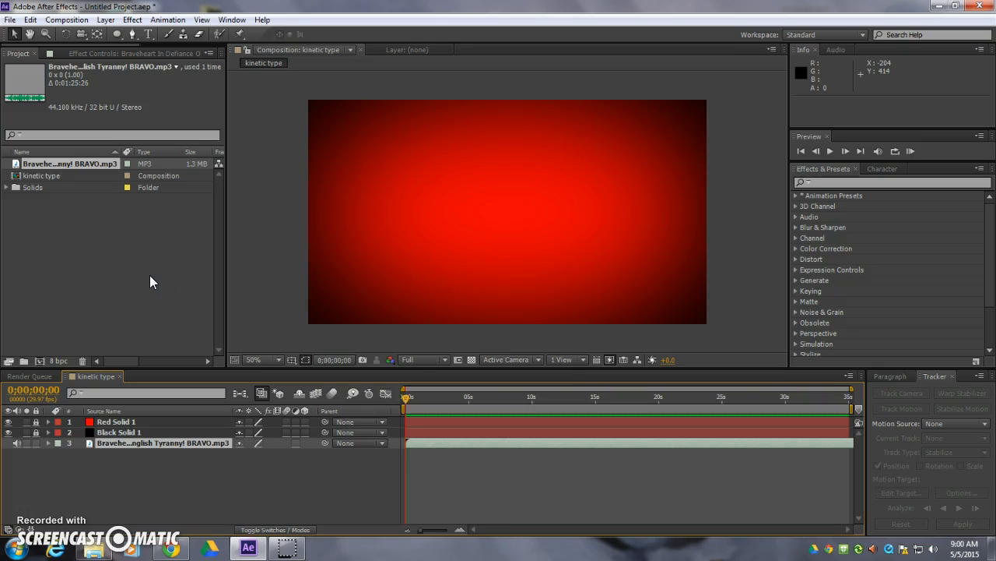
# - Reveal the Braveheart MP3 layer's audio waveform and set its Audio Levels to +12.00 dB
pyautogui.click(148, 34)
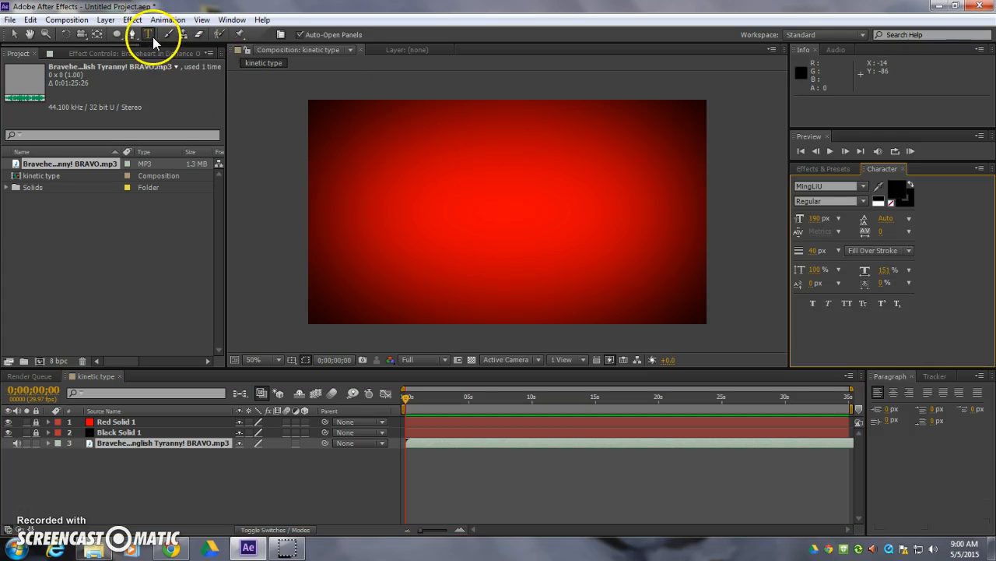
pyautogui.click(381, 153)
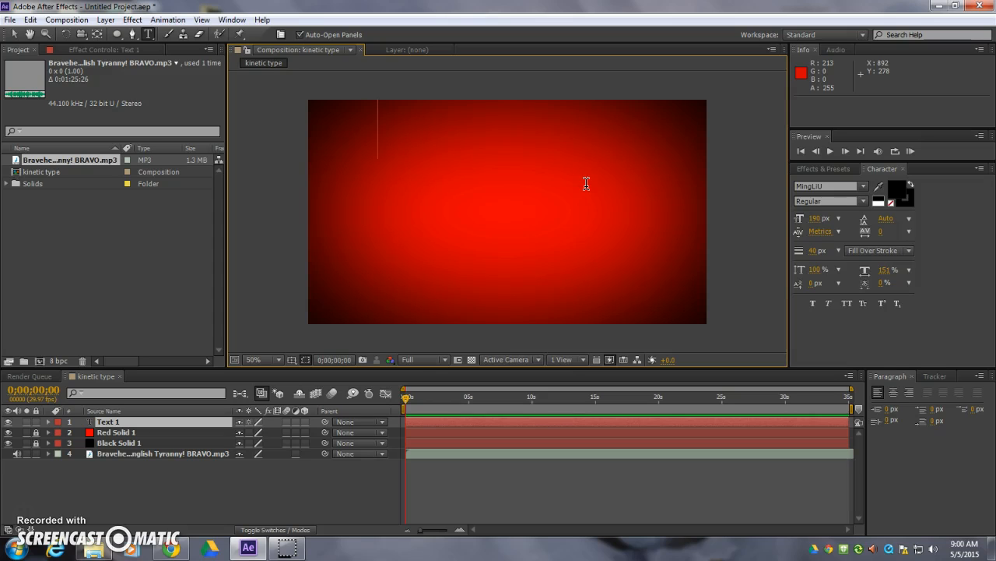
pyautogui.click(47, 453)
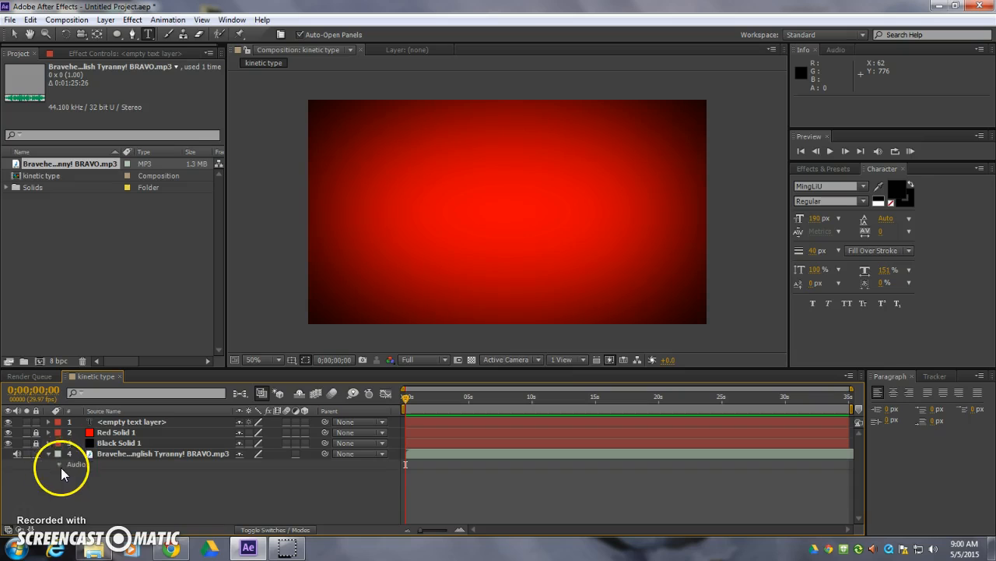
pyautogui.click(58, 464)
pyautogui.click(70, 478)
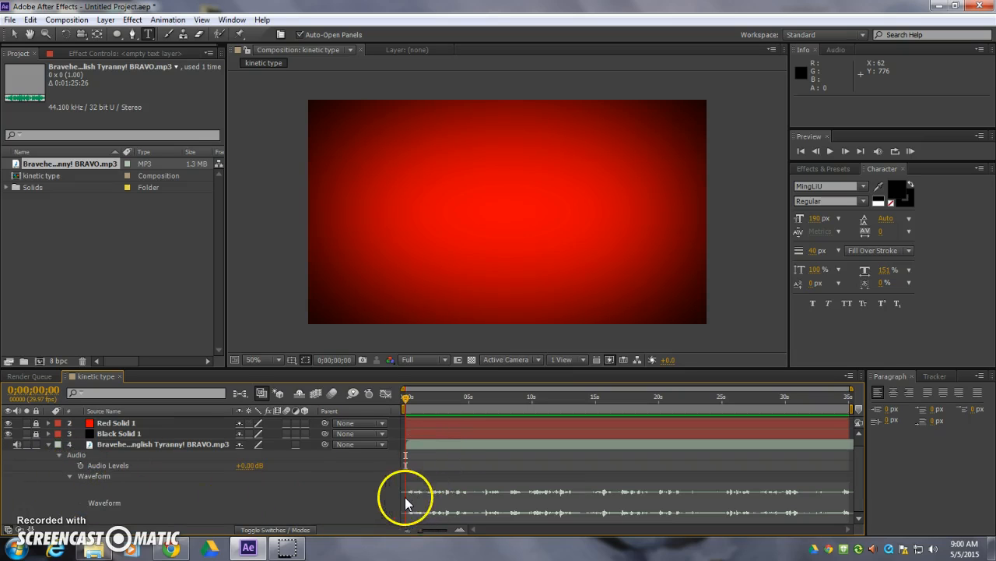
pyautogui.moveTo(250, 465); pyautogui.dragTo(280, 464)
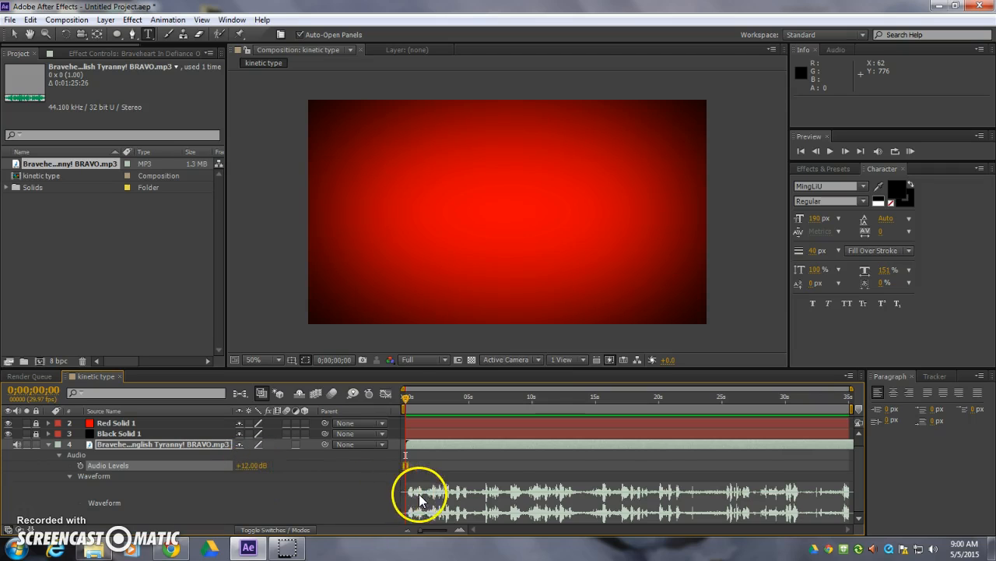
# - Create a text layer reading "I" and move it to the centre of the composition, at about 574, 410
pyautogui.click(401, 137)
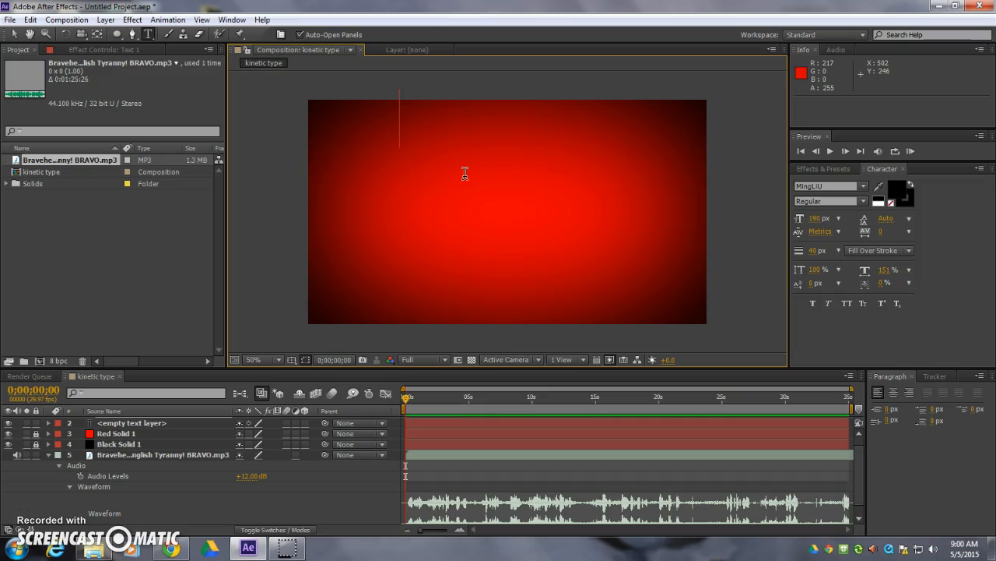
pyautogui.write('I')
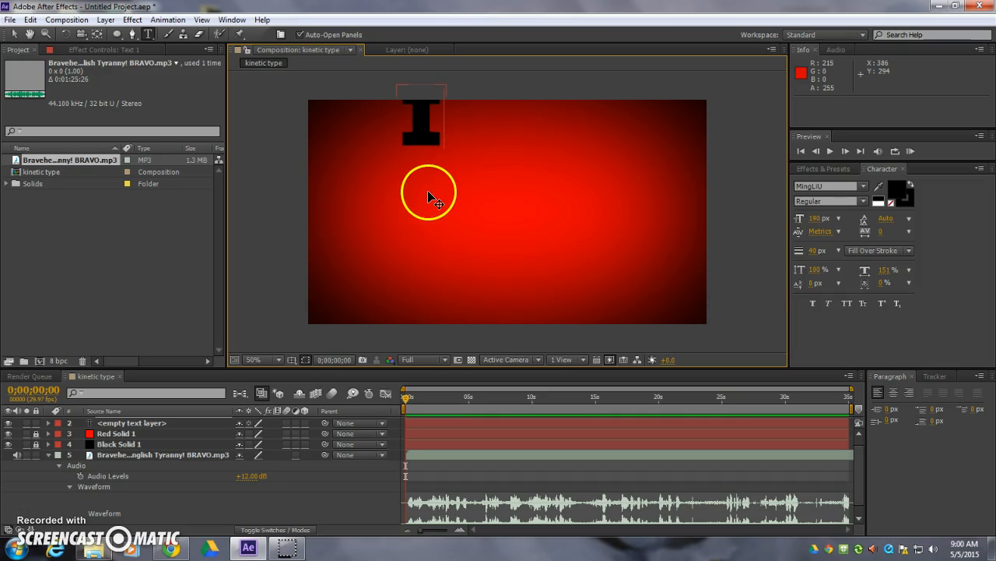
pyautogui.click(11, 37)
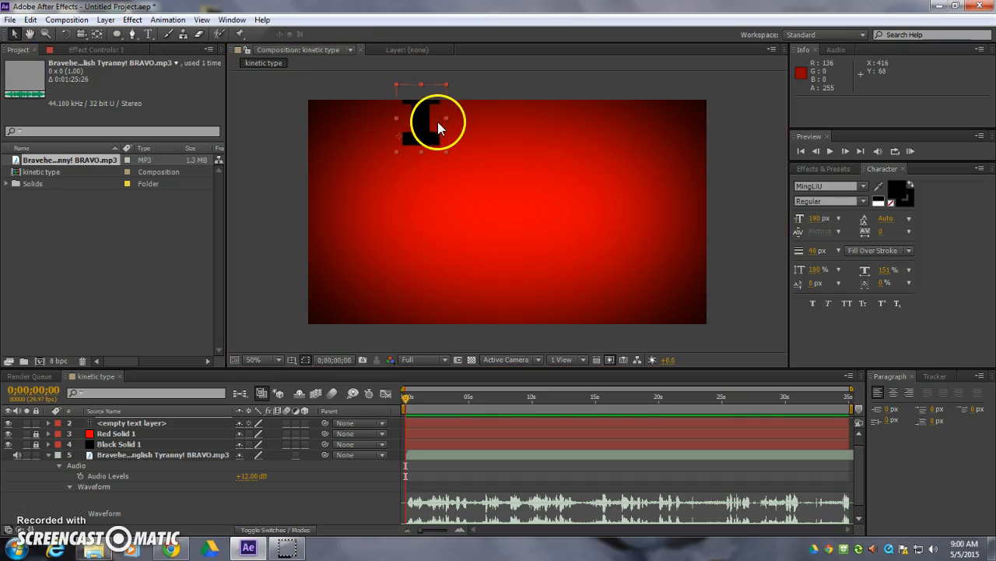
pyautogui.moveTo(424, 140); pyautogui.dragTo(366, 150)
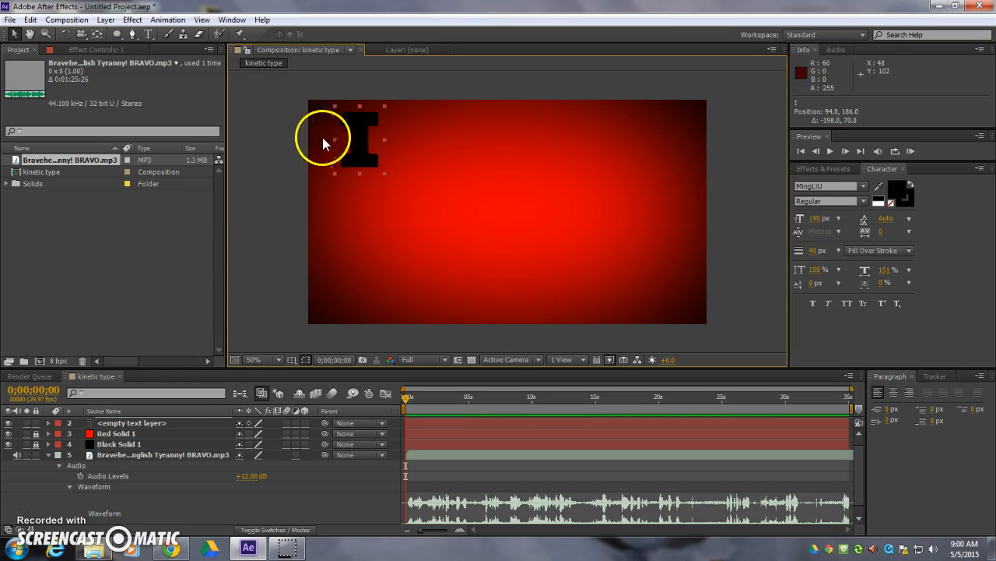
pyautogui.moveTo(364, 153); pyautogui.dragTo(504, 246)
# - Delete the empty text layer from the kinetic type composition, keeping the MP3 layer's waveform expanded
pyautogui.click(47, 454)
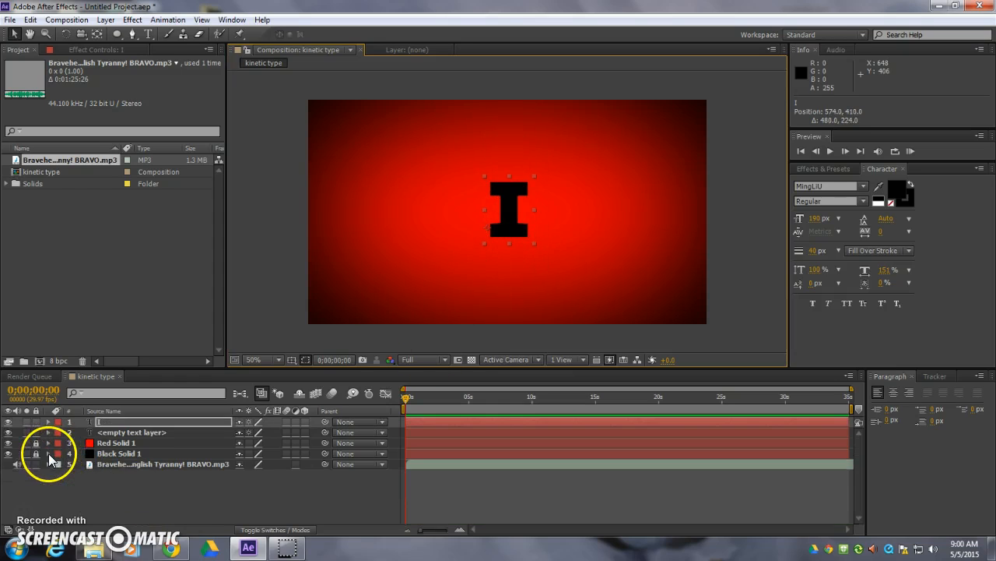
pyautogui.click(49, 464)
pyautogui.scroll(1, 114, 436)
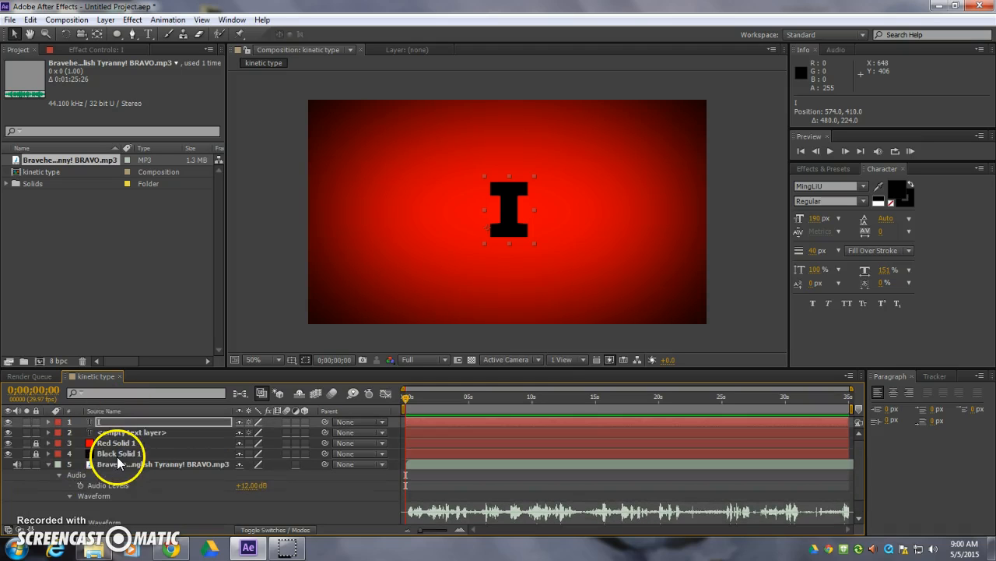
pyautogui.click(109, 432)
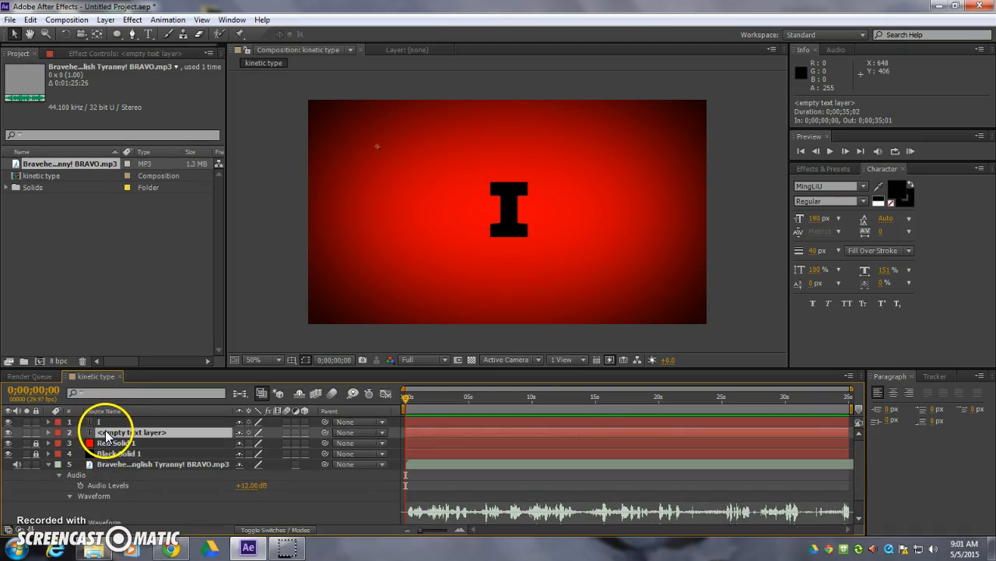
pyautogui.press('Delete')
# - Keyframe the I layer's Position to slide from about -186, 410 at 0;00;00;00 to the centre roughly half a second in
pyautogui.click(104, 421)
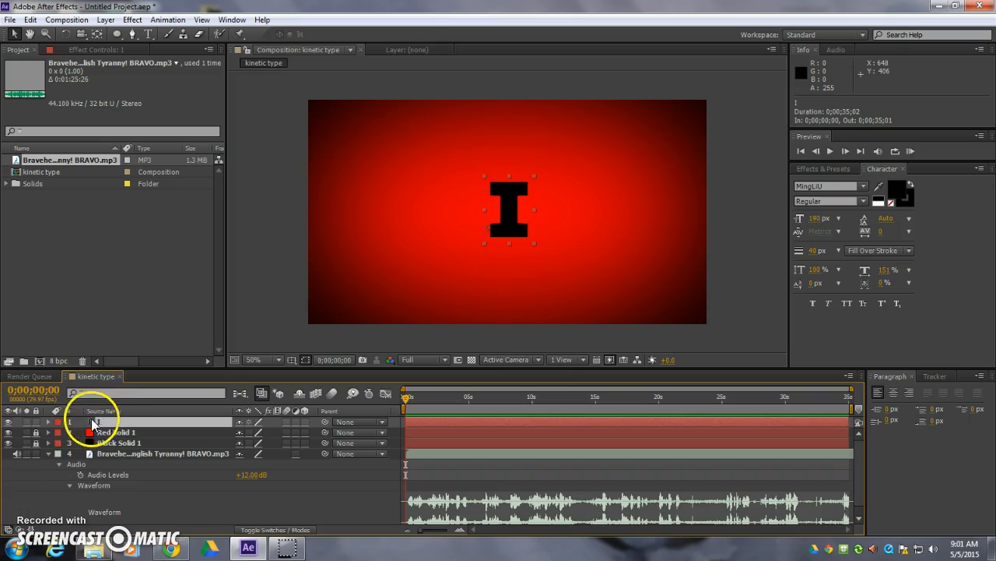
pyautogui.click(48, 421)
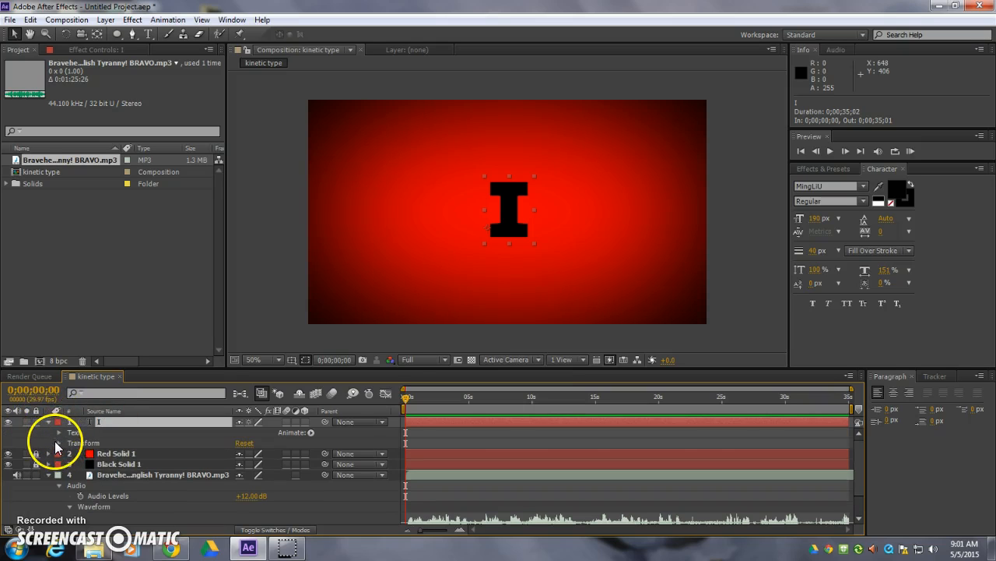
pyautogui.click(60, 444)
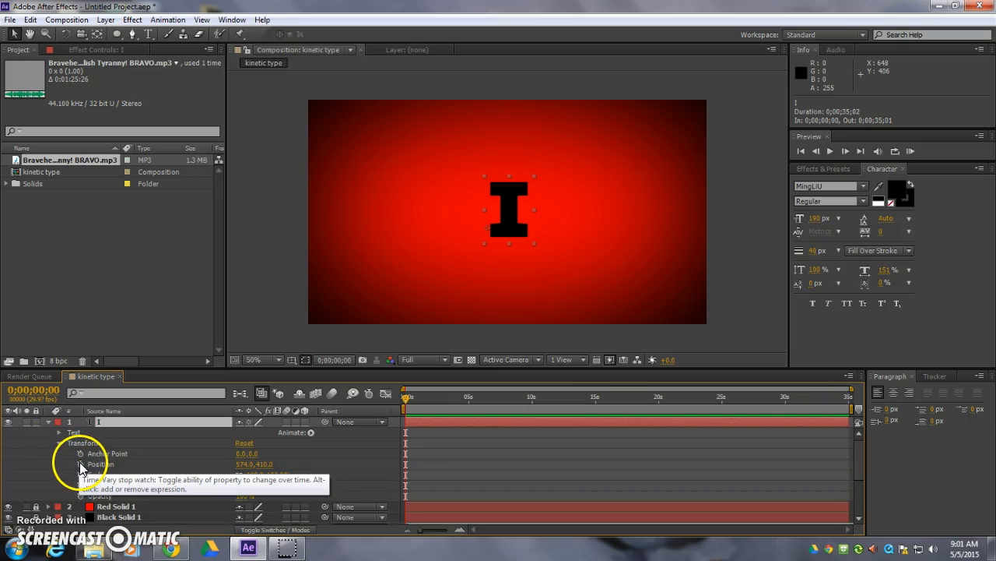
pyautogui.click(81, 464)
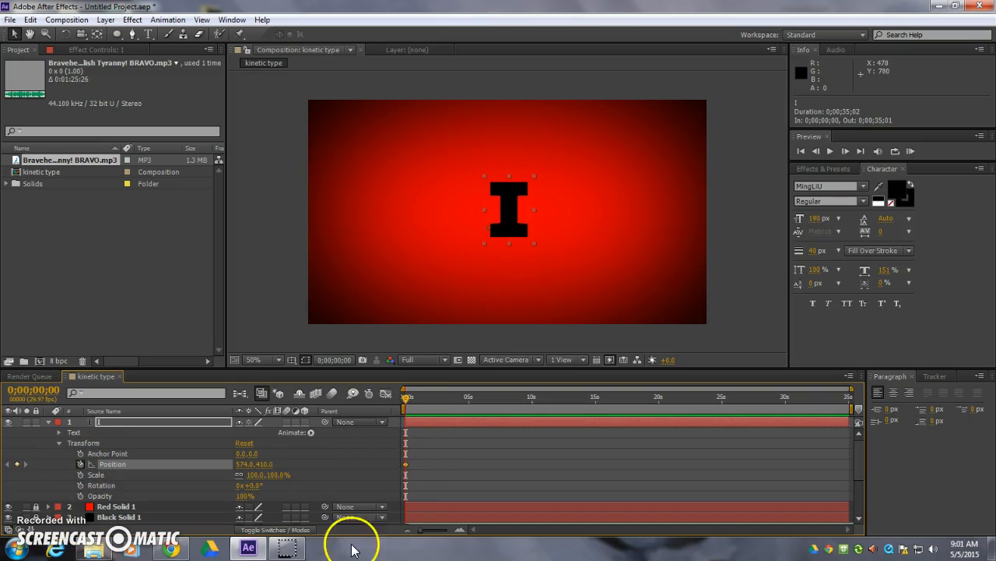
pyautogui.click(407, 465)
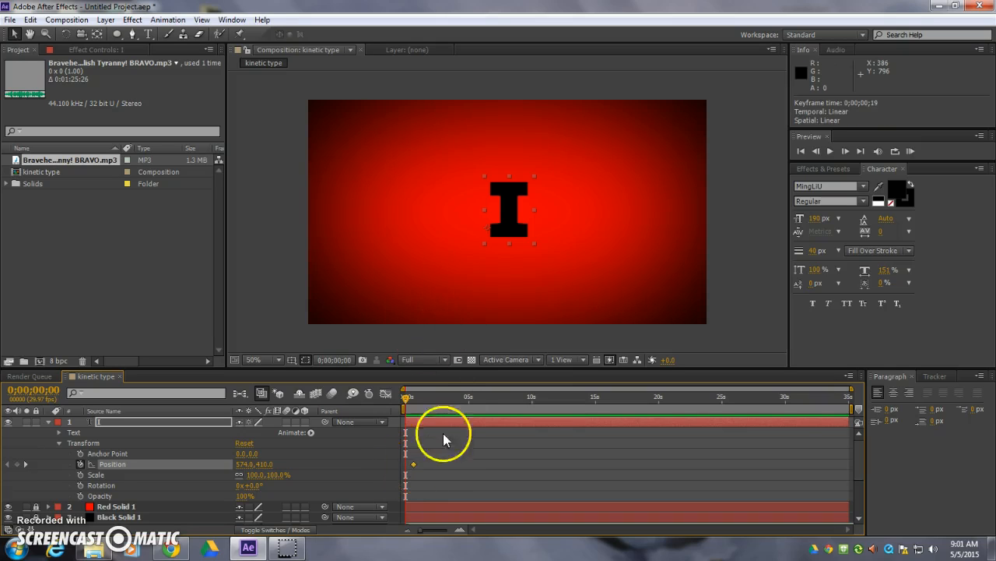
pyautogui.moveTo(408, 466); pyautogui.dragTo(411, 466)
pyautogui.moveTo(510, 229); pyautogui.dragTo(253, 233)
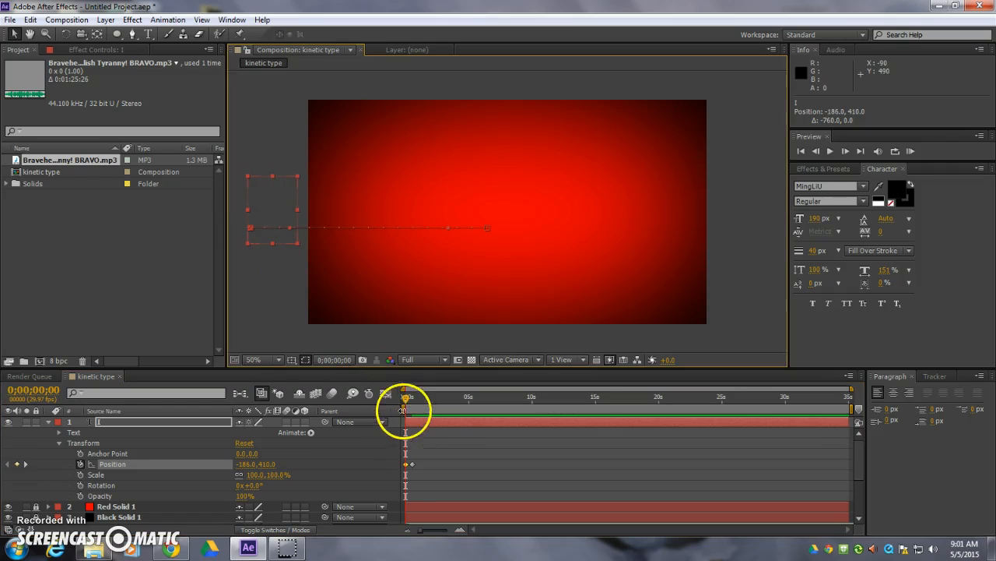
# - Keyframe the I layer's Scale at 100% at 0;00;01;02 and at about 3548% at 0;00;01;19
pyautogui.moveTo(405, 398); pyautogui.dragTo(418, 399)
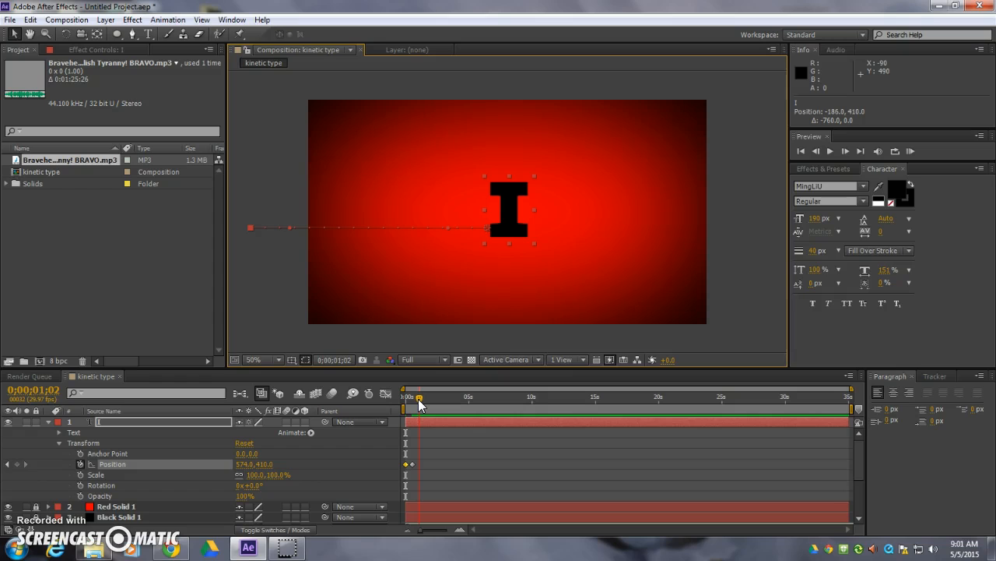
pyautogui.moveTo(418, 399); pyautogui.dragTo(418, 399)
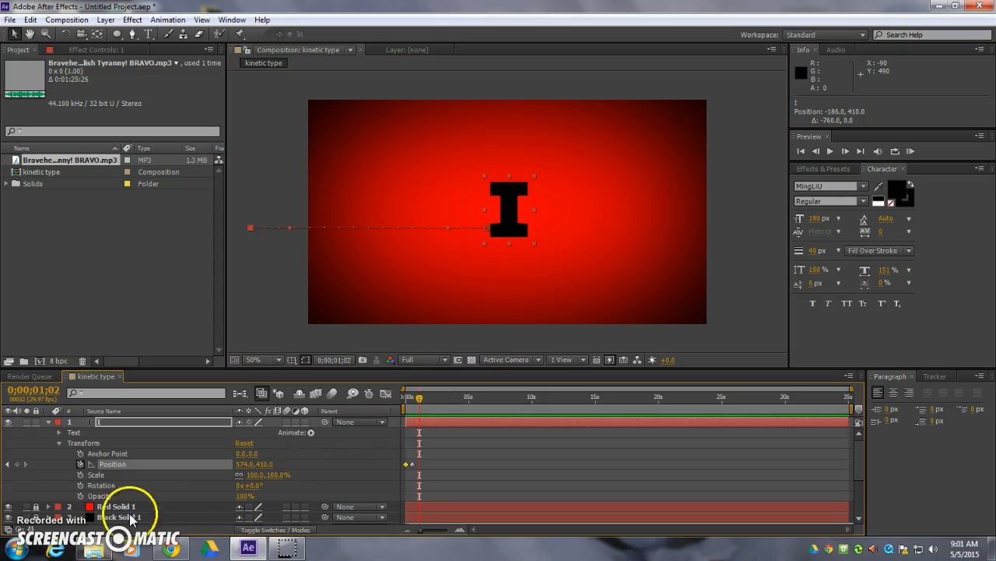
pyautogui.click(80, 475)
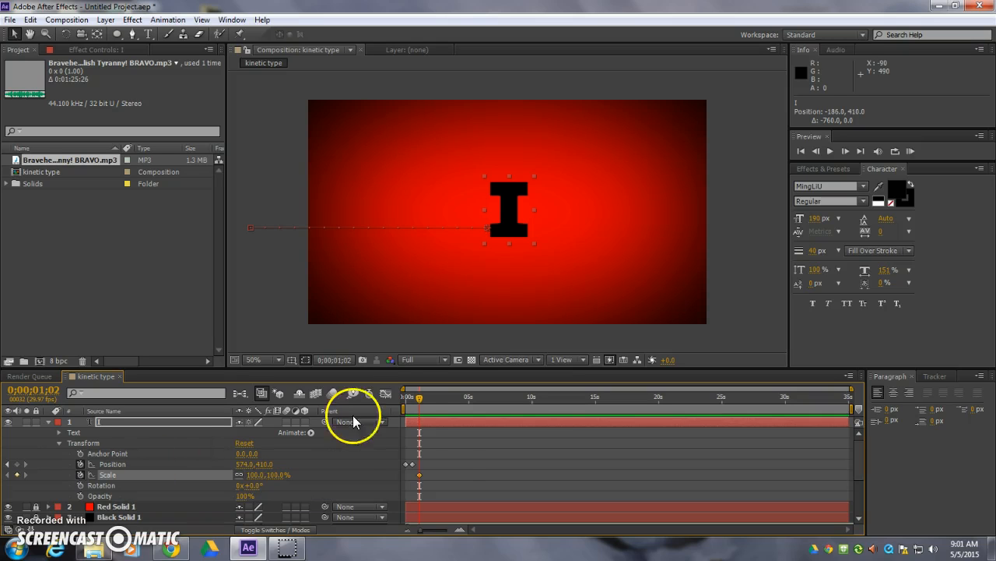
pyautogui.moveTo(419, 398); pyautogui.dragTo(425, 401)
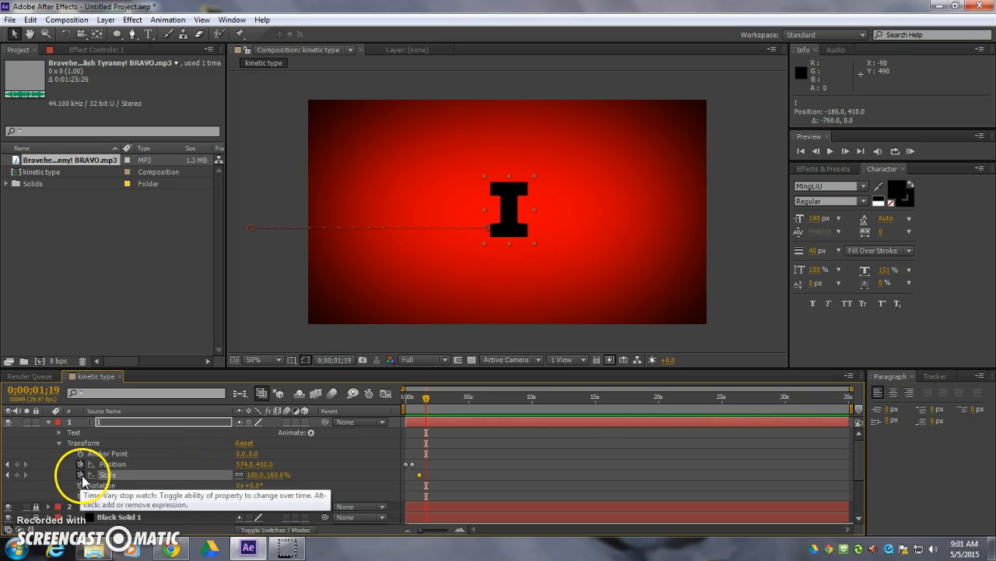
pyautogui.moveTo(251, 474); pyautogui.dragTo(513, 470)
# - Keyframe the I layer's Position at about -750, 394 at 0;00;01;19 and about 576, 408 at 0;00;01;02
pyautogui.moveTo(638, 311)
pyautogui.mouseDown()
pyautogui.moveTo(640, 265)
pyautogui.moveTo(307, 254)
pyautogui.moveTo(292, 272)
pyautogui.moveTo(276, 249)
pyautogui.moveTo(302, 316)
pyautogui.mouseUp()
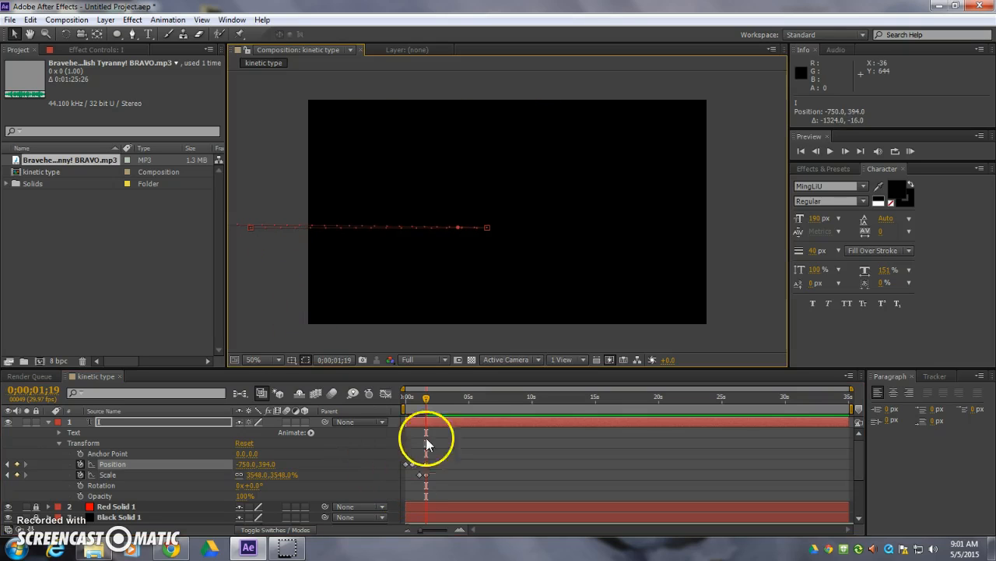
pyautogui.moveTo(425, 394)
pyautogui.mouseDown()
pyautogui.moveTo(393, 396)
pyautogui.moveTo(419, 397)
pyautogui.mouseUp()
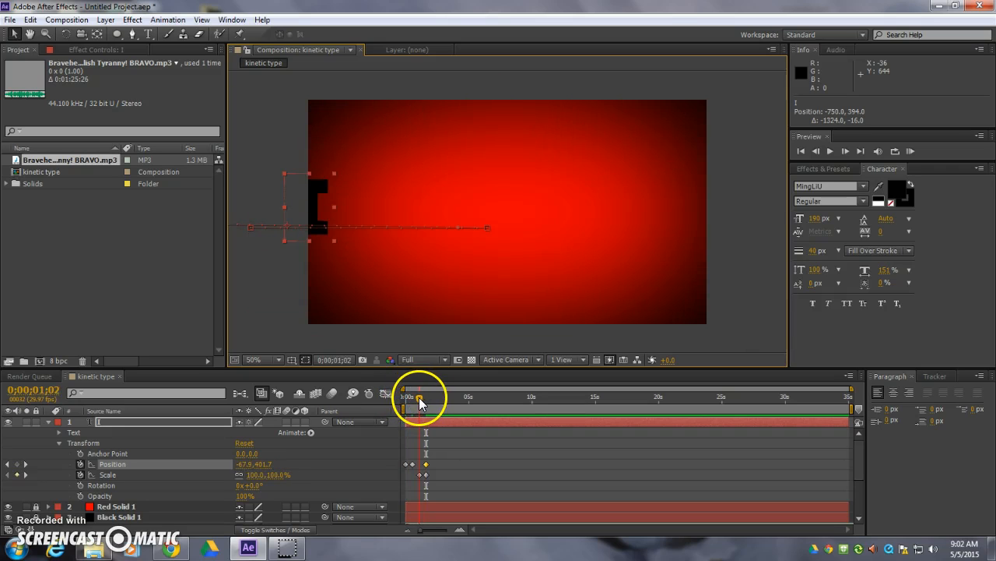
pyautogui.moveTo(321, 207); pyautogui.dragTo(523, 233)
pyautogui.moveTo(417, 398)
pyautogui.mouseDown()
pyautogui.moveTo(400, 401)
pyautogui.moveTo(425, 395)
pyautogui.mouseUp()
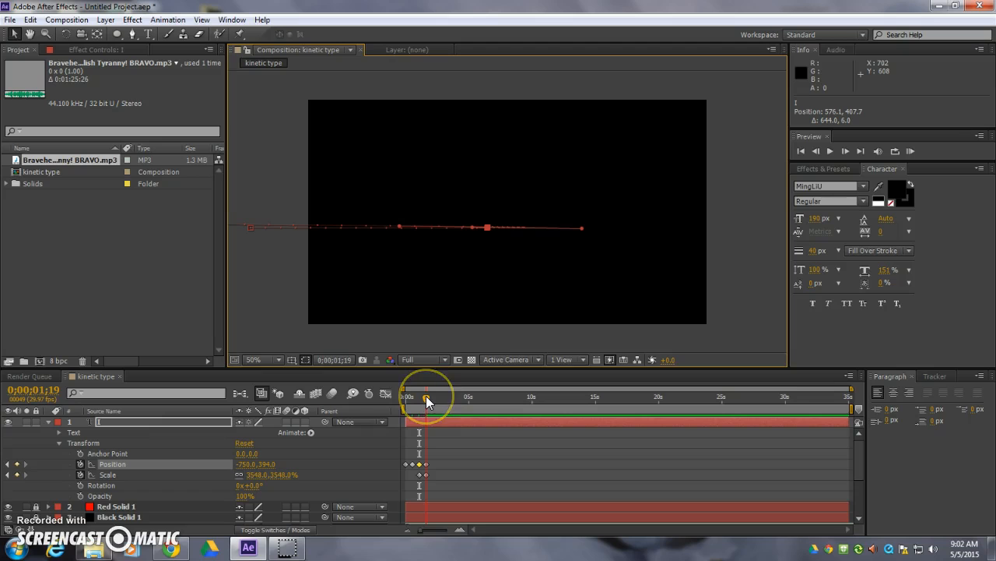
# - Collapse the I layer's properties and trim its end to 0;00;02;07
pyautogui.click(48, 423)
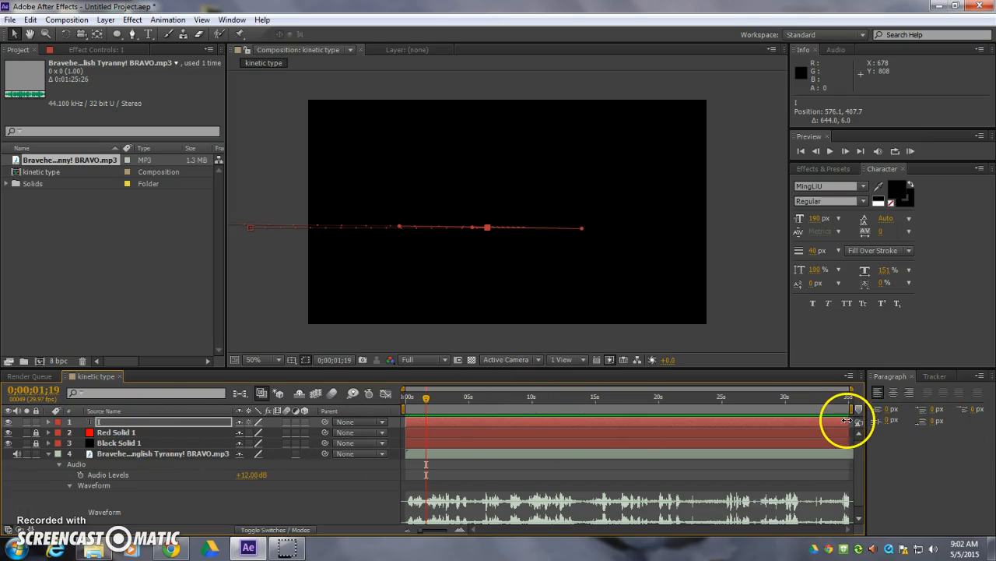
pyautogui.moveTo(849, 422); pyautogui.dragTo(433, 429)
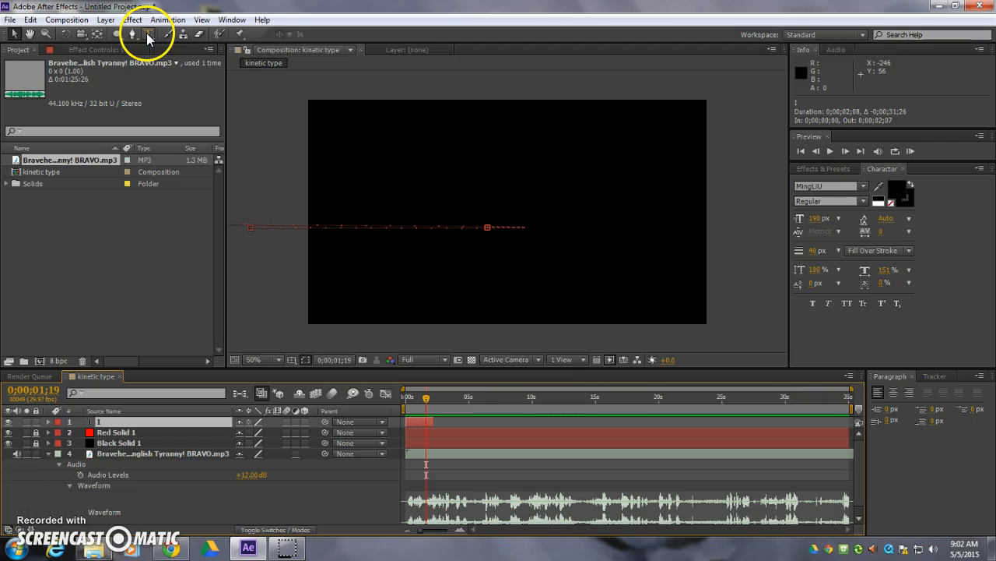
pyautogui.click(487, 228)
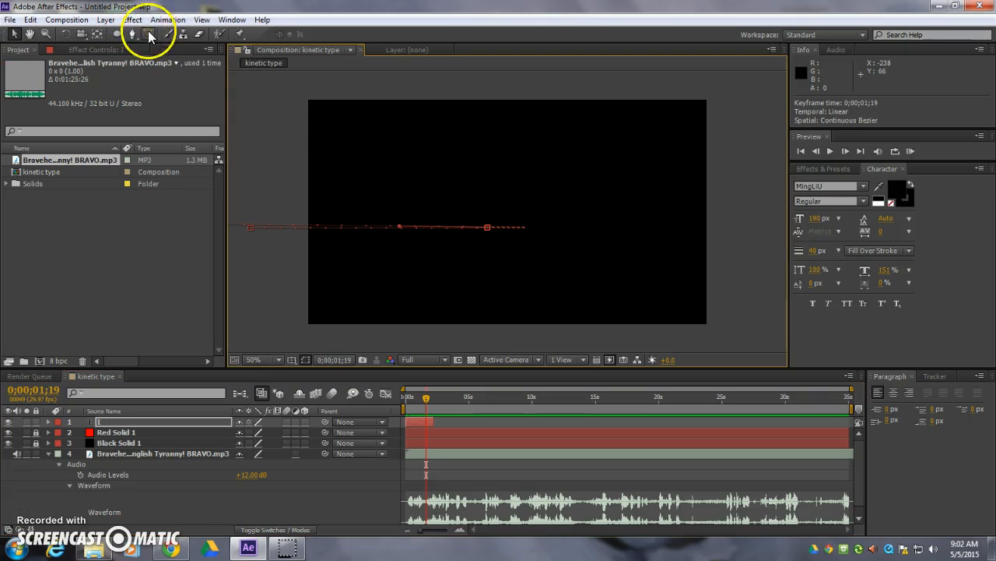
# - Hide the I layer and add a new text layer reading "am" in the upper part of the composition
pyautogui.click(148, 35)
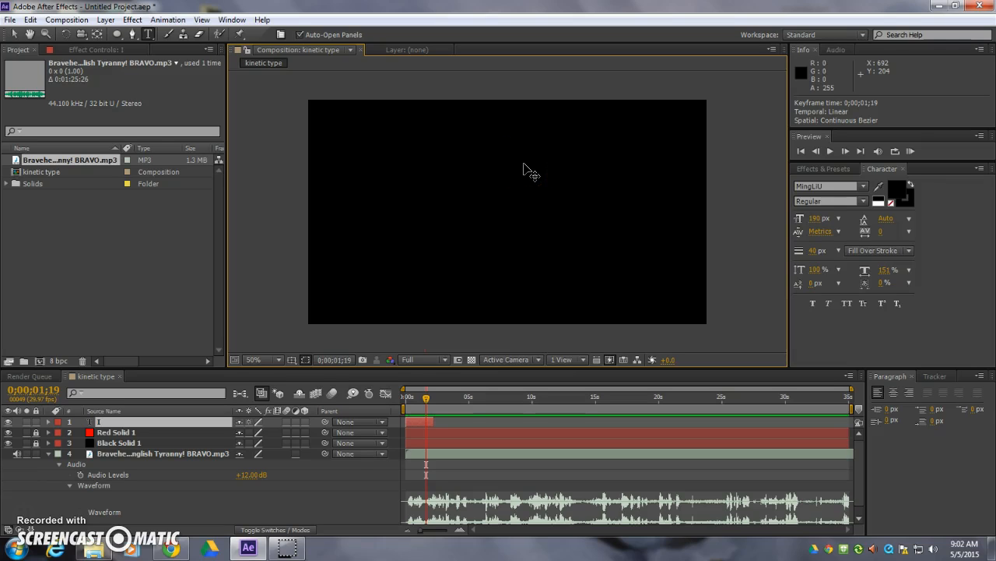
pyautogui.hotkey('ctrl', 'a')
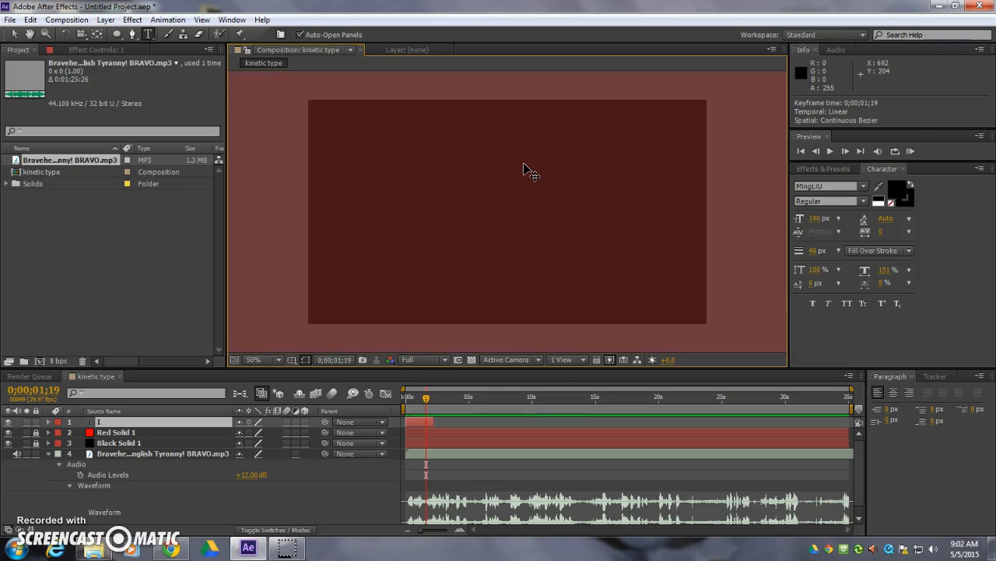
pyautogui.press('BackSpace')
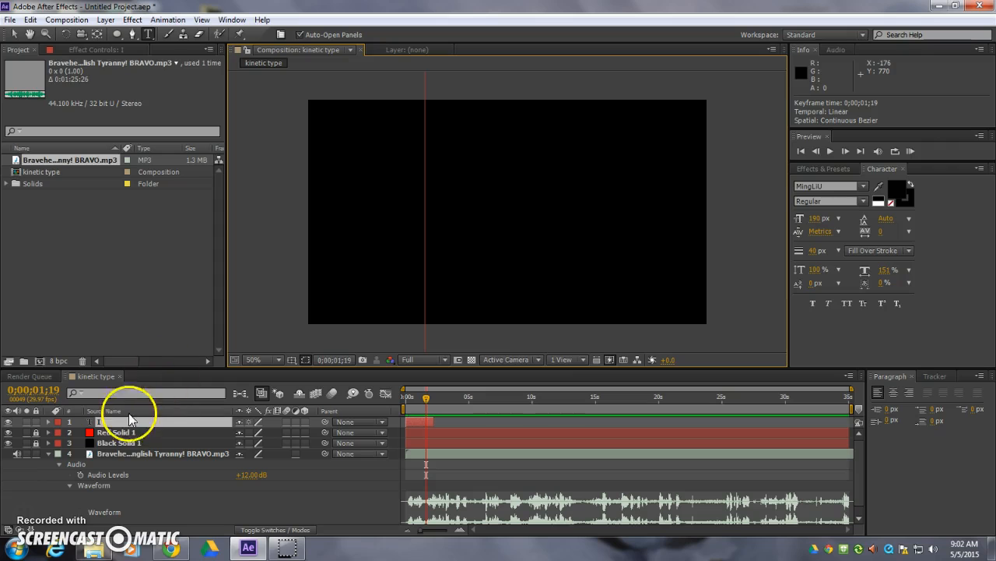
pyautogui.click(123, 299)
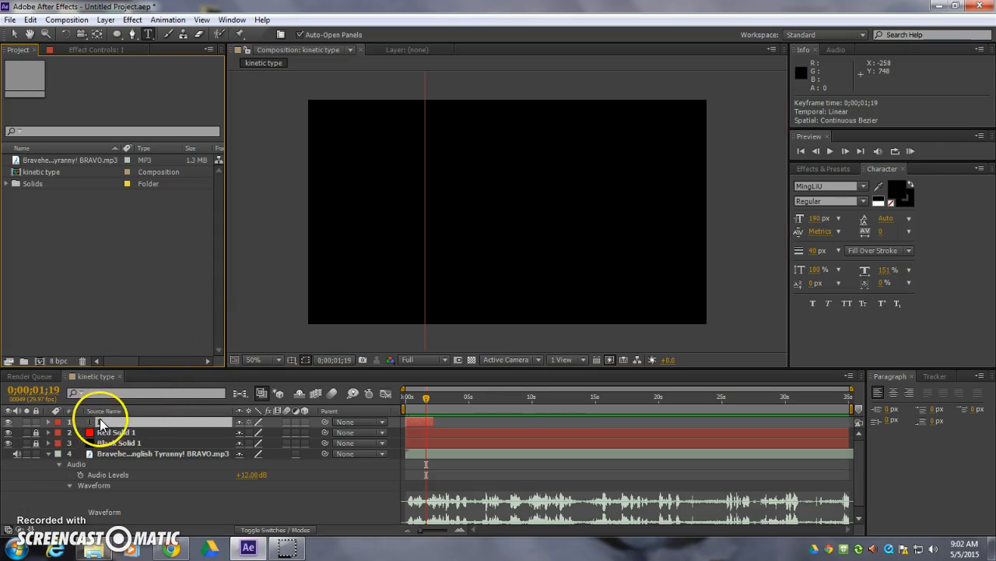
pyautogui.click(8, 428)
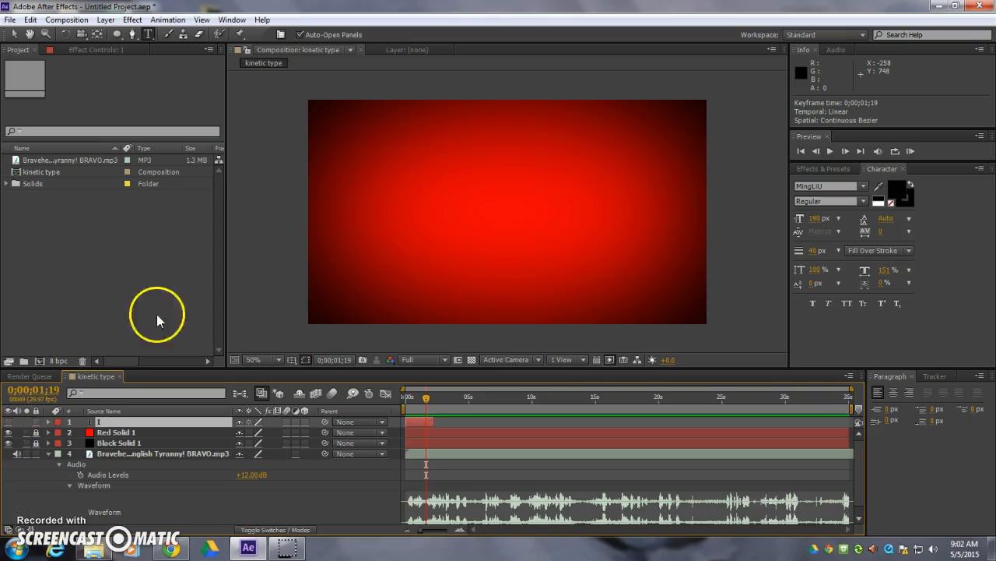
pyautogui.click(385, 185)
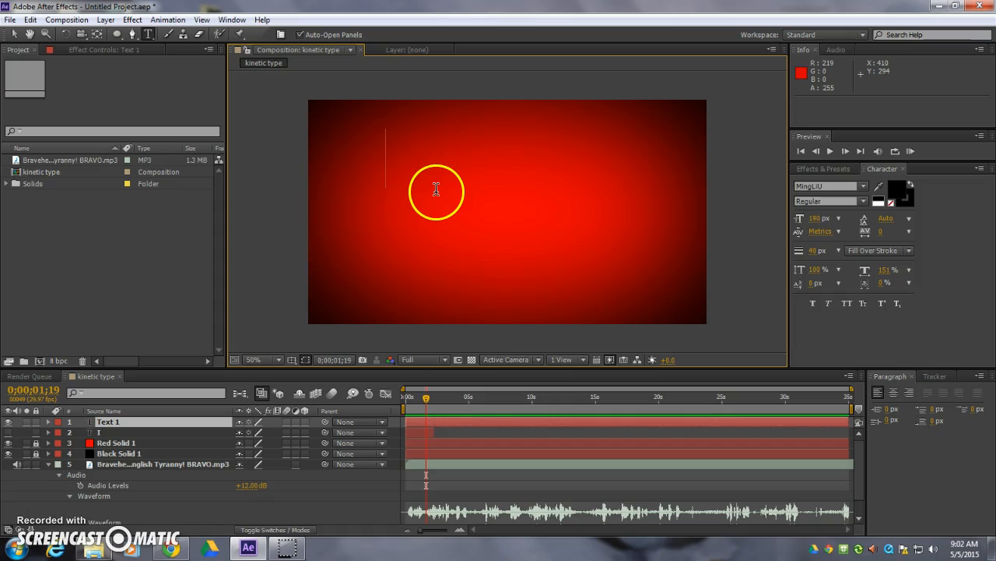
pyautogui.write('am')
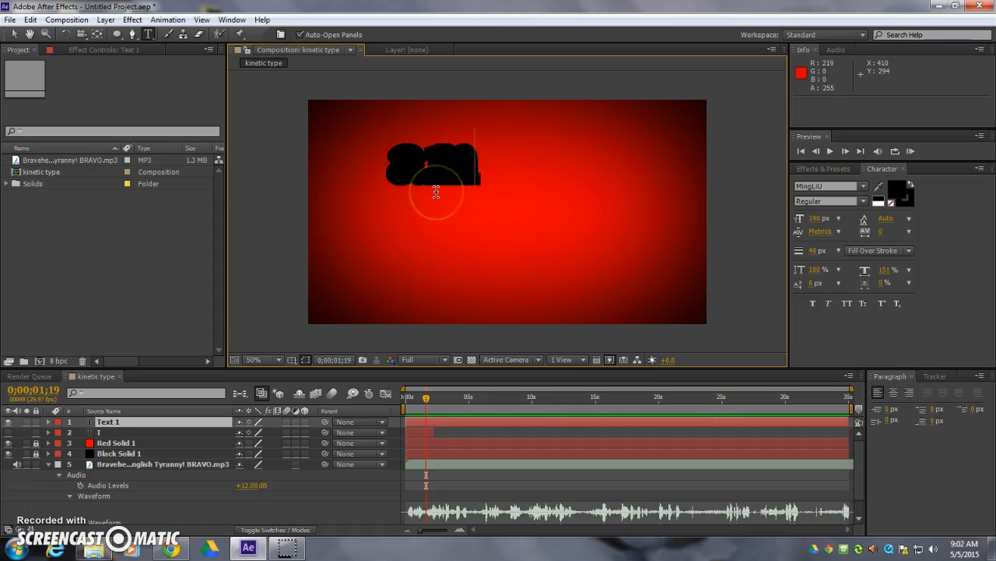
# - Remove the stroke from the "am" text and set its fill colour to white, FFFFFF
pyautogui.doubleClick(393, 161)
pyautogui.click(913, 193)
pyautogui.click(892, 201)
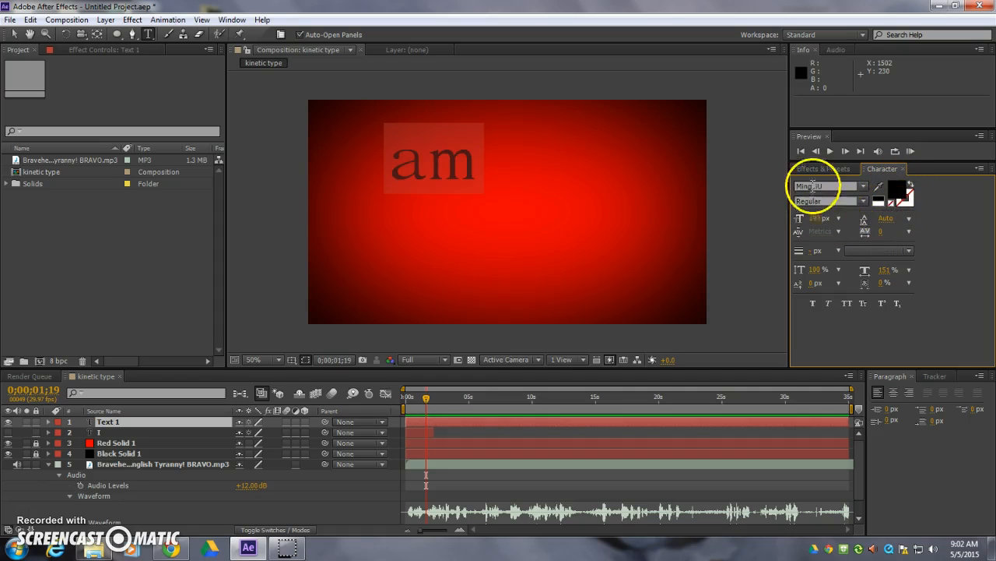
pyautogui.click(898, 192)
pyautogui.moveTo(616, 272); pyautogui.dragTo(591, 226)
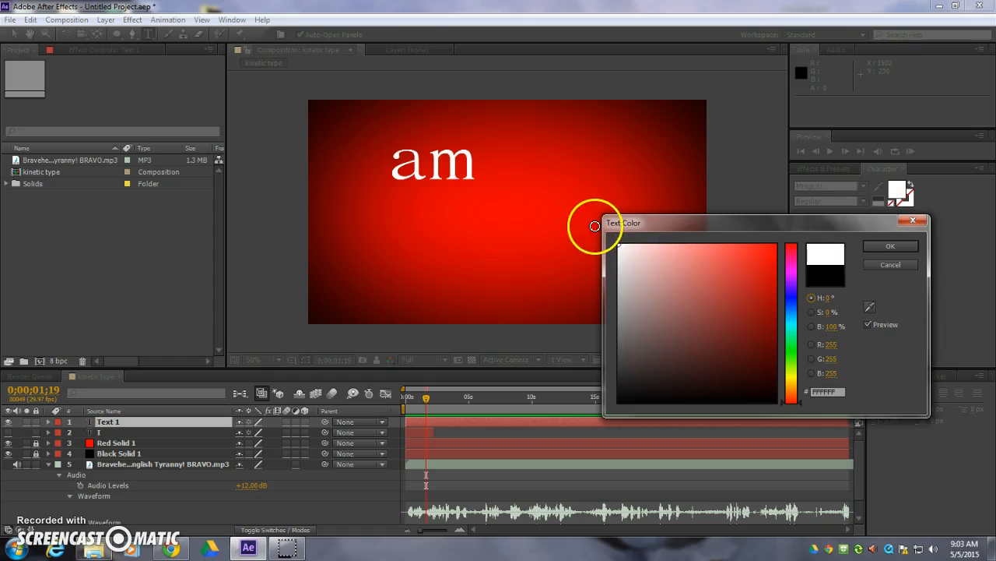
pyautogui.click(891, 246)
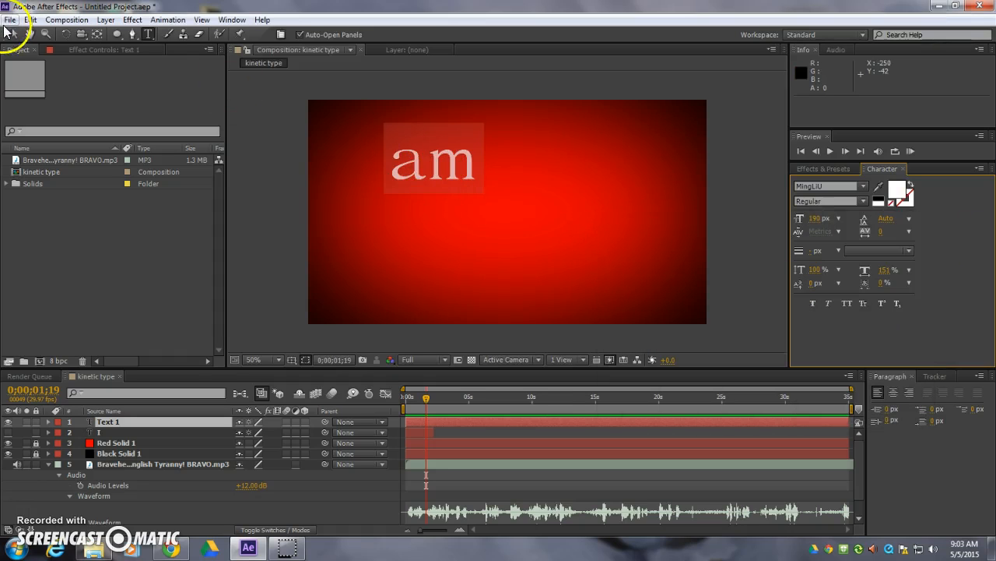
# - Enlarge the "am" text to roughly double size and position it at about 258, 260
pyautogui.click(14, 34)
pyautogui.moveTo(471, 150); pyautogui.dragTo(583, 106)
pyautogui.moveTo(568, 162); pyautogui.dragTo(572, 168)
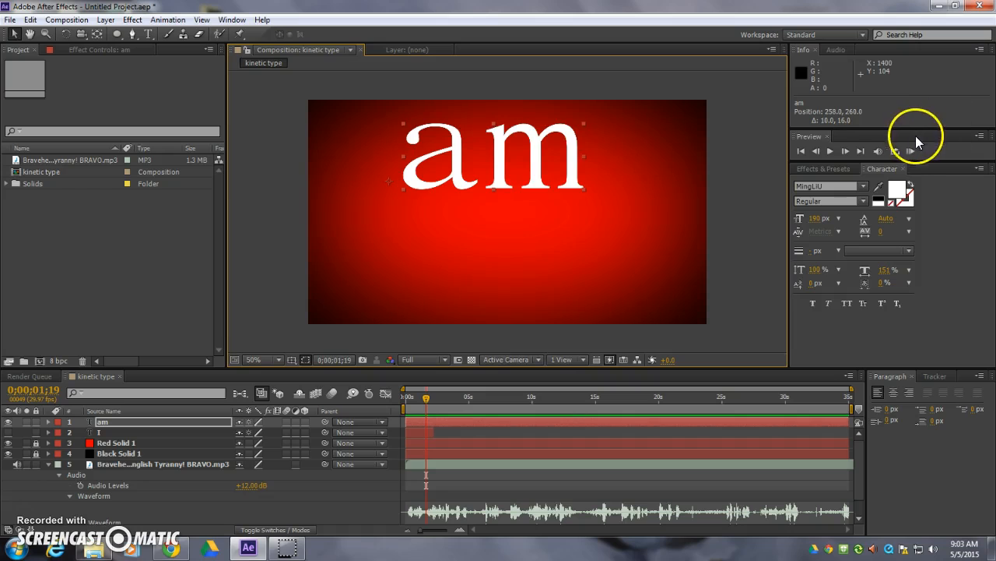
# - Apply the Fade Up And Flip preset from the Animate In text presets to "am" and scrub through it to 0;00;02;24
pyautogui.click(832, 170)
pyautogui.click(796, 194)
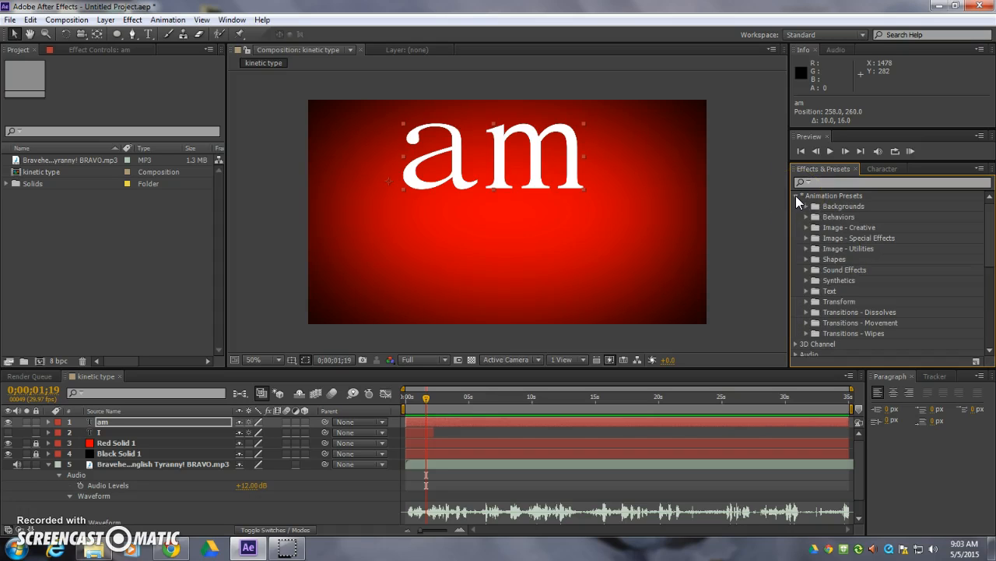
pyautogui.doubleClick(824, 290)
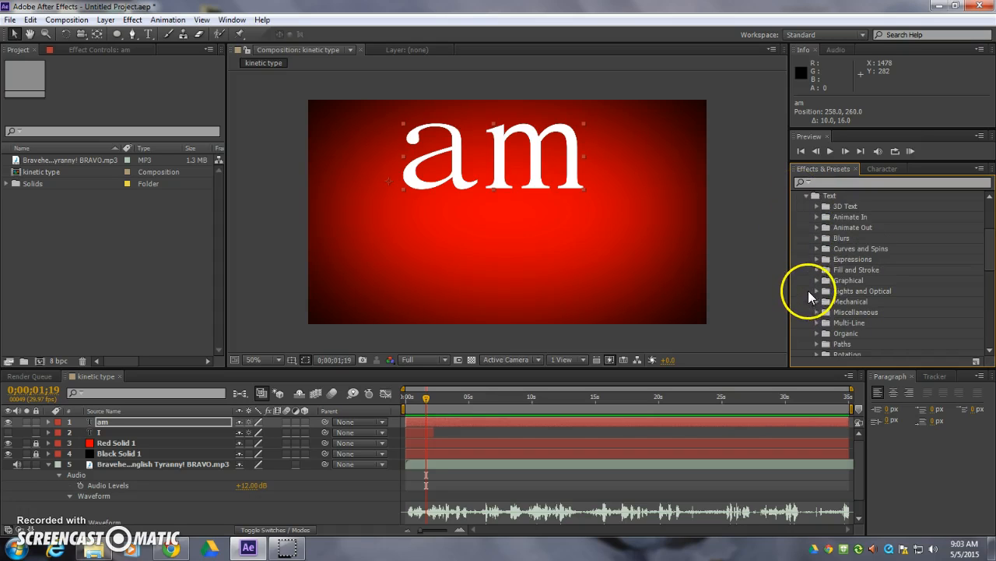
pyautogui.click(817, 217)
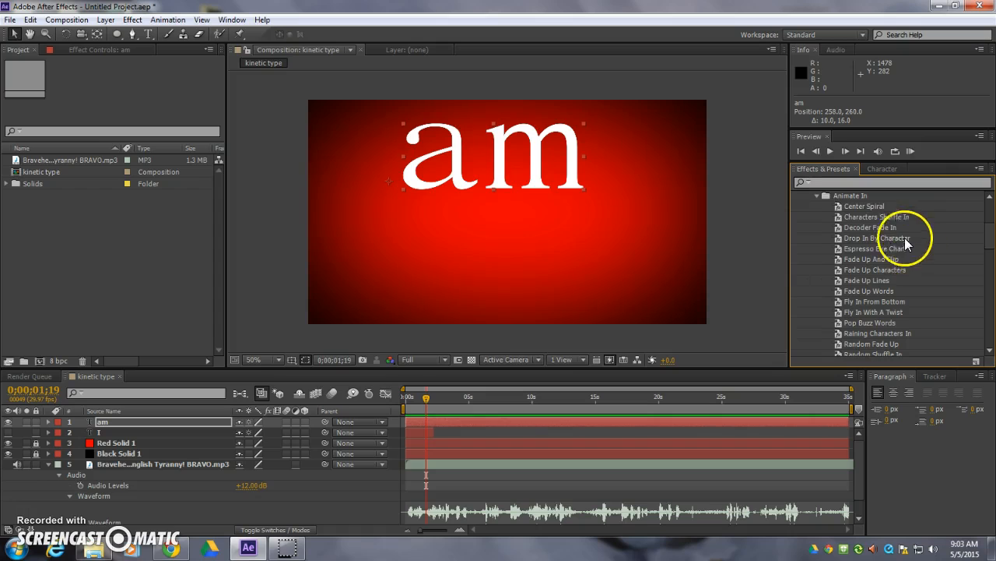
pyautogui.click(840, 260)
pyautogui.moveTo(840, 264); pyautogui.dragTo(508, 179)
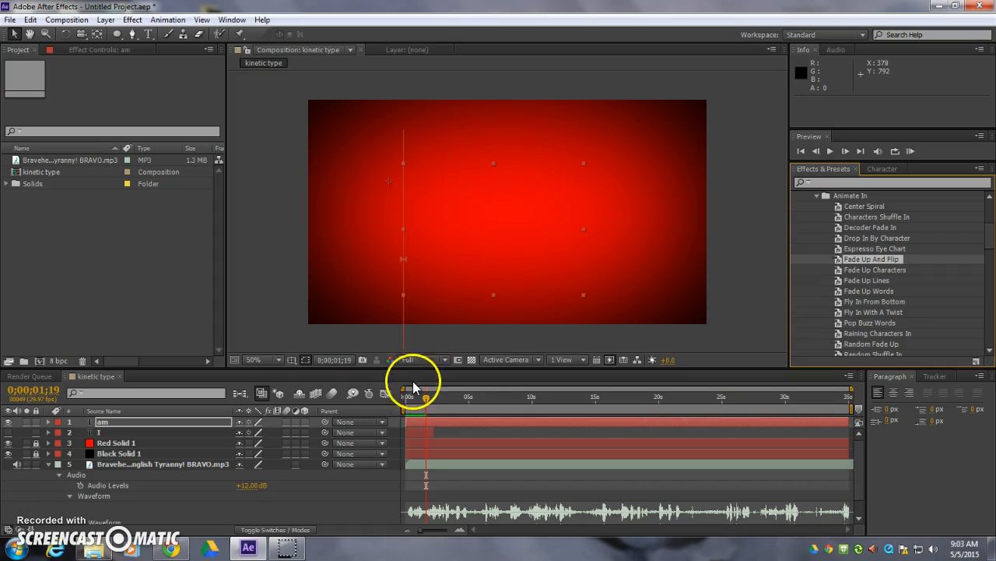
pyautogui.moveTo(426, 399)
pyautogui.mouseDown()
pyautogui.moveTo(454, 396)
pyautogui.moveTo(426, 396)
pyautogui.moveTo(441, 396)
pyautogui.mouseUp()
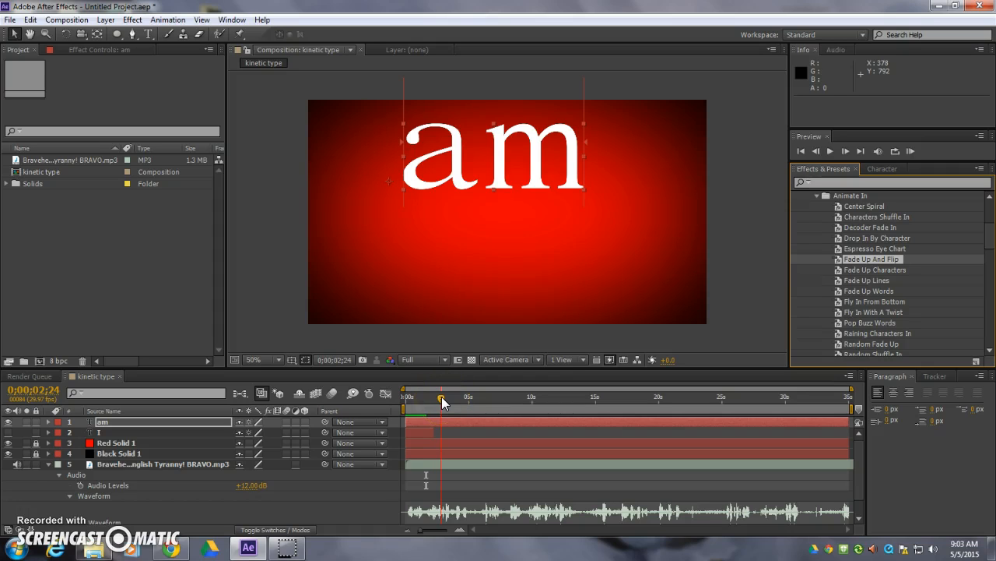
pyautogui.click(476, 248)
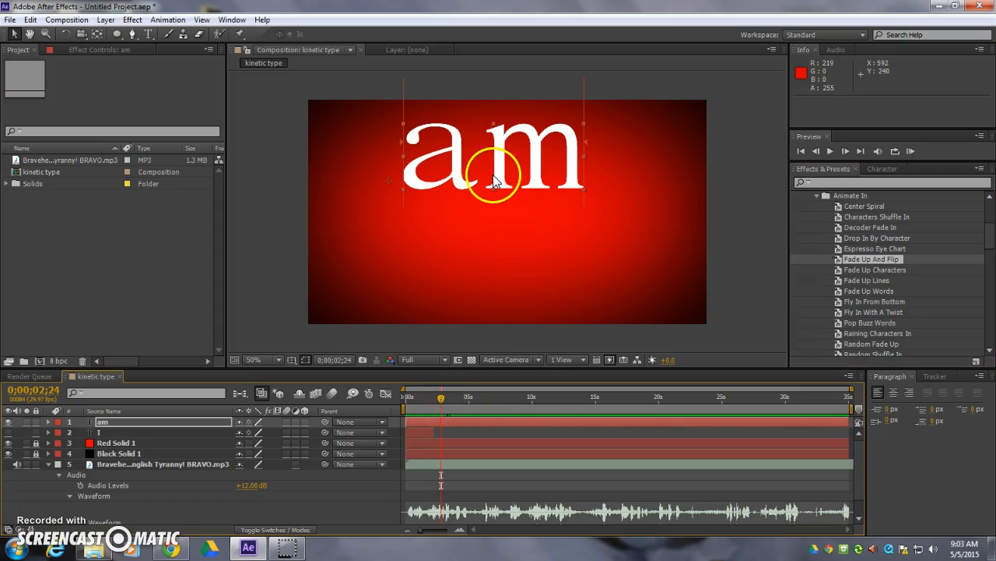
# - Reveal the am layer's Offset keyframes and move them closer together, to about 1 second and 1.5 seconds
pyautogui.click(111, 422)
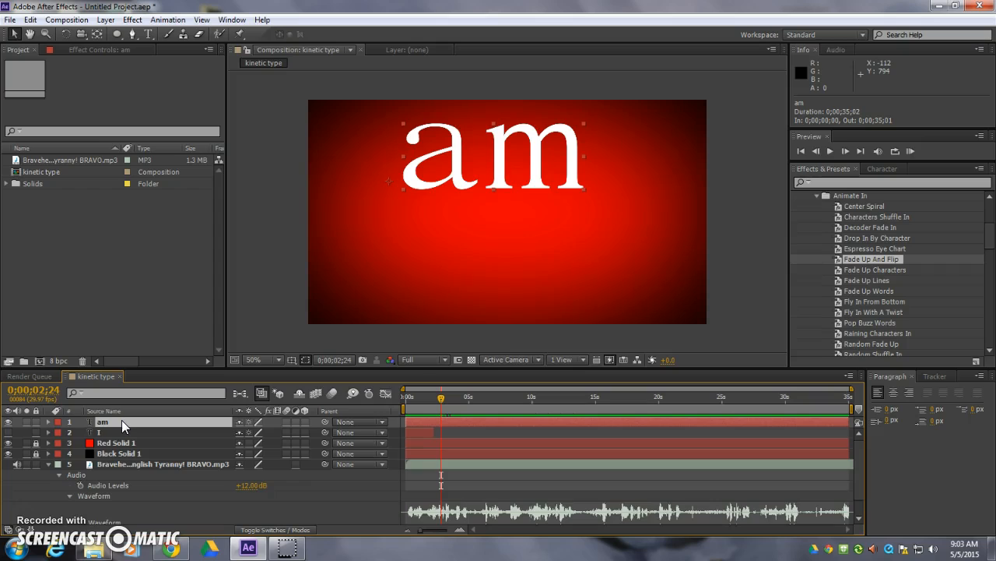
pyautogui.press('u')
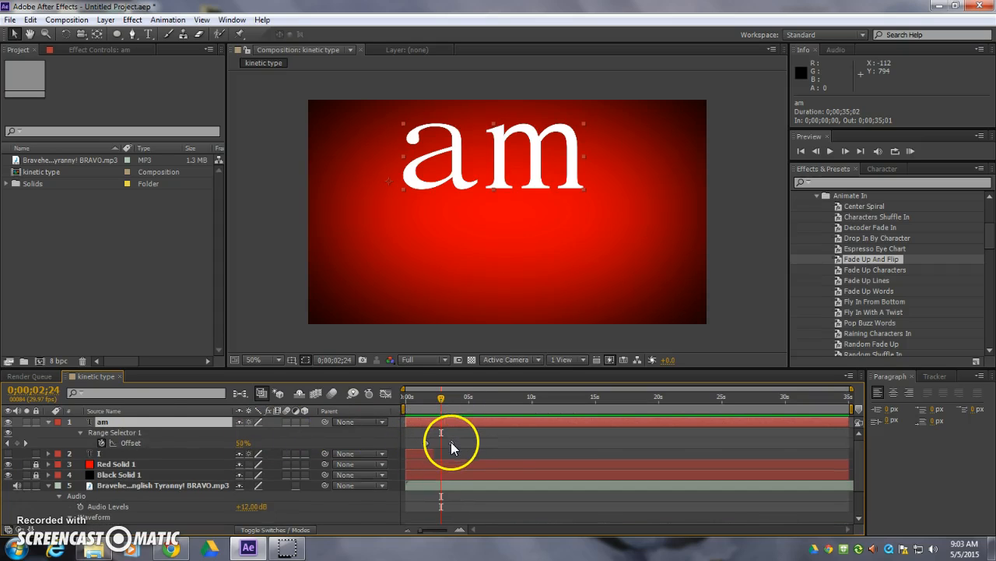
pyautogui.moveTo(452, 444); pyautogui.dragTo(442, 447)
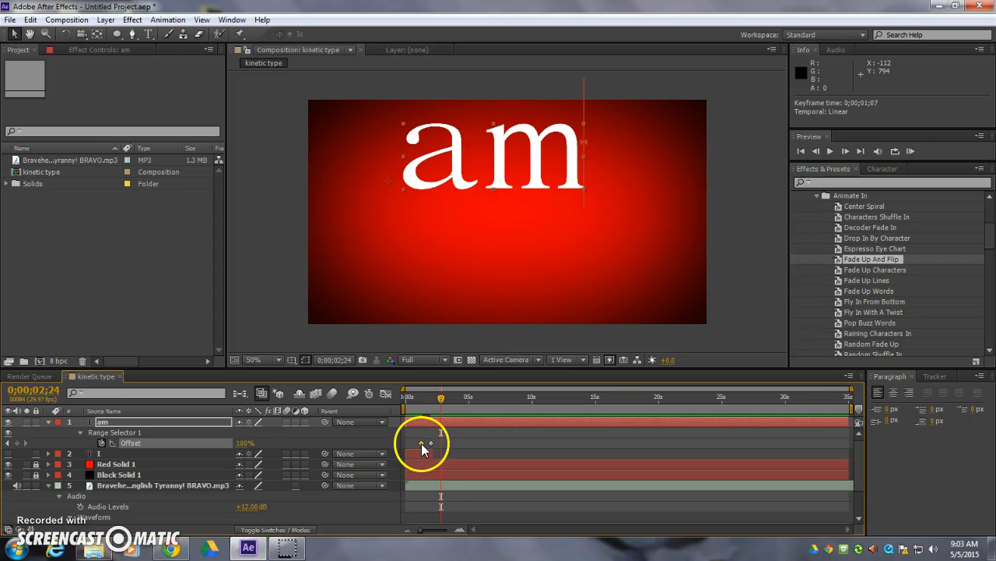
pyautogui.moveTo(420, 443); pyautogui.dragTo(419, 443)
# - Trim the am layer's end to 0;00;02;07 and return the playhead to 0;00;00;00
pyautogui.moveTo(850, 421); pyautogui.dragTo(433, 443)
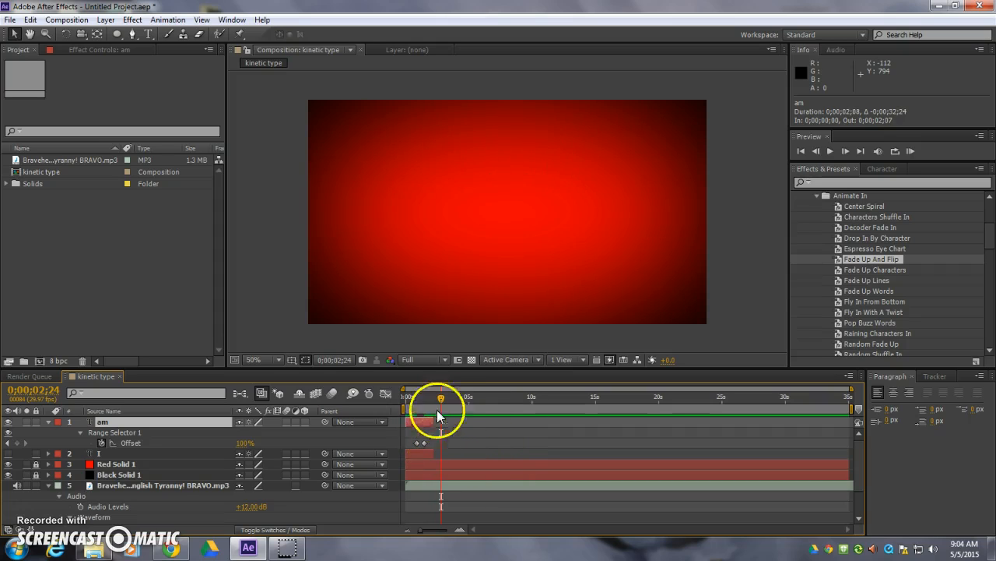
pyautogui.moveTo(441, 397); pyautogui.dragTo(399, 409)
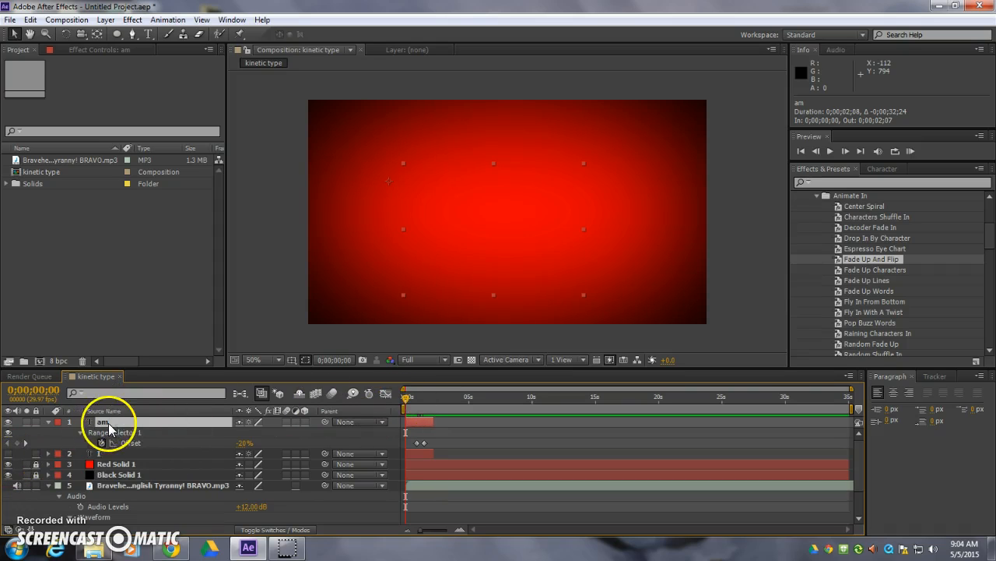
pyautogui.click(277, 332)
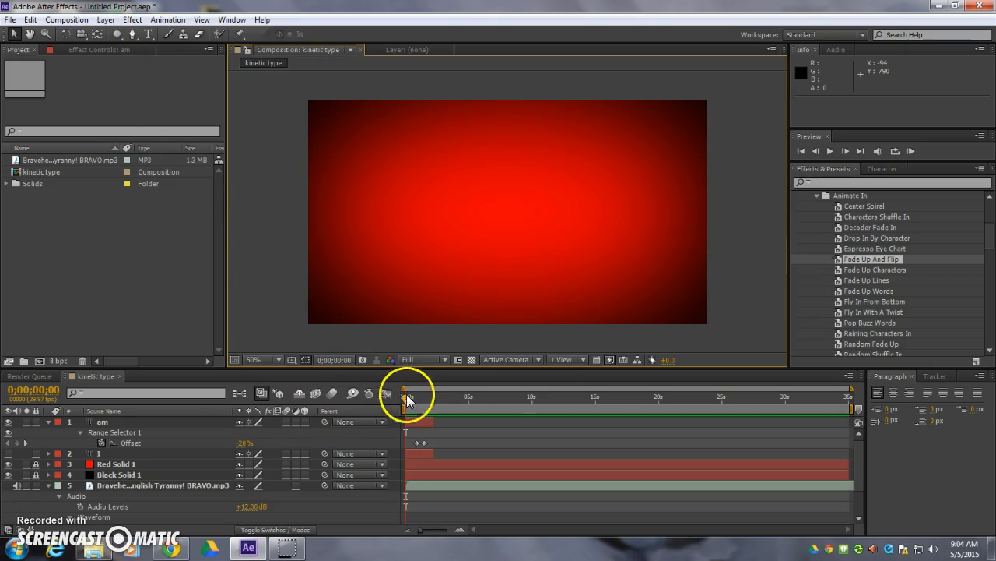
# - Add a text layer reading "William" below "am" with the playhead at 0;00;01;22
pyautogui.moveTo(407, 394); pyautogui.dragTo(426, 394)
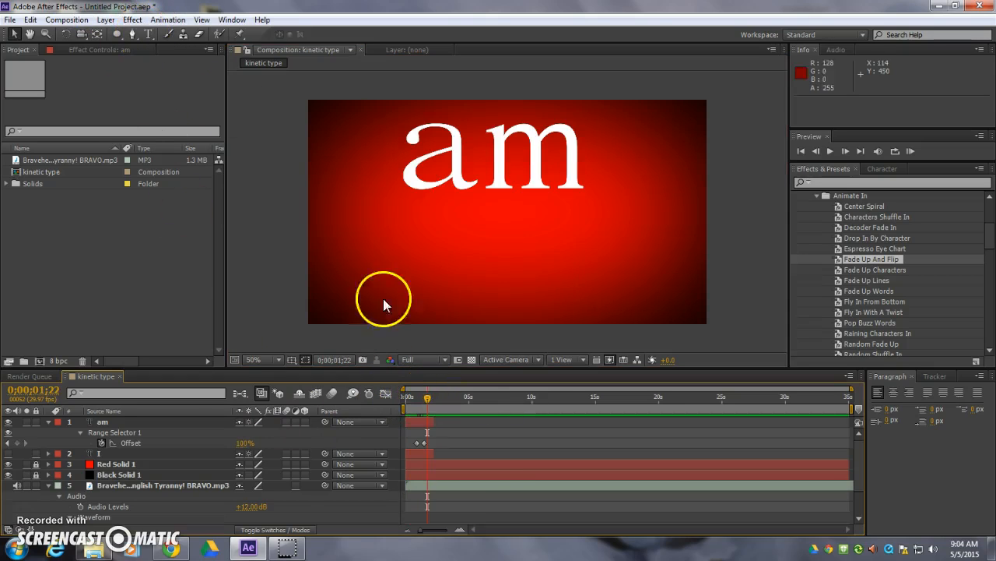
pyautogui.click(151, 36)
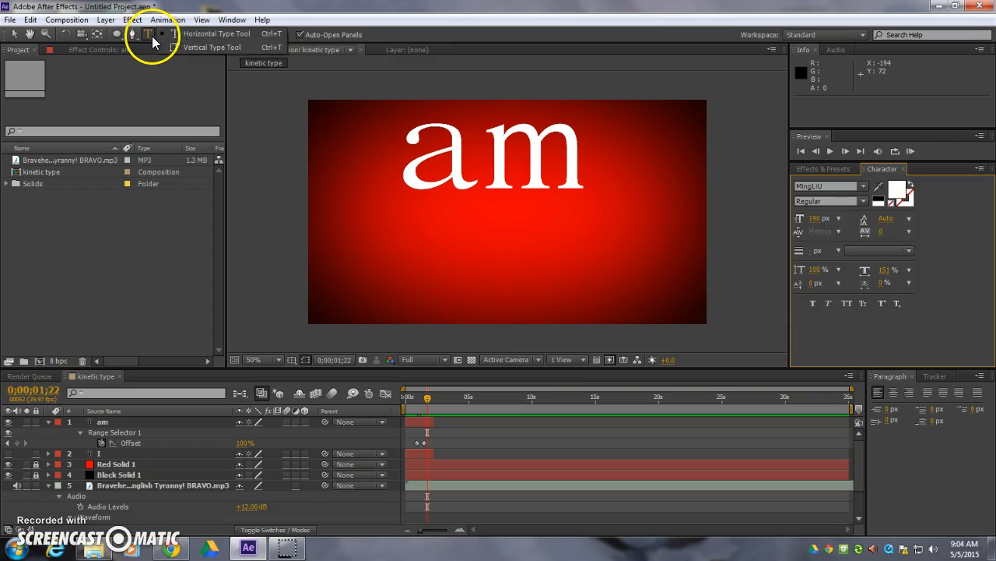
pyautogui.click(372, 269)
pyautogui.write('William')
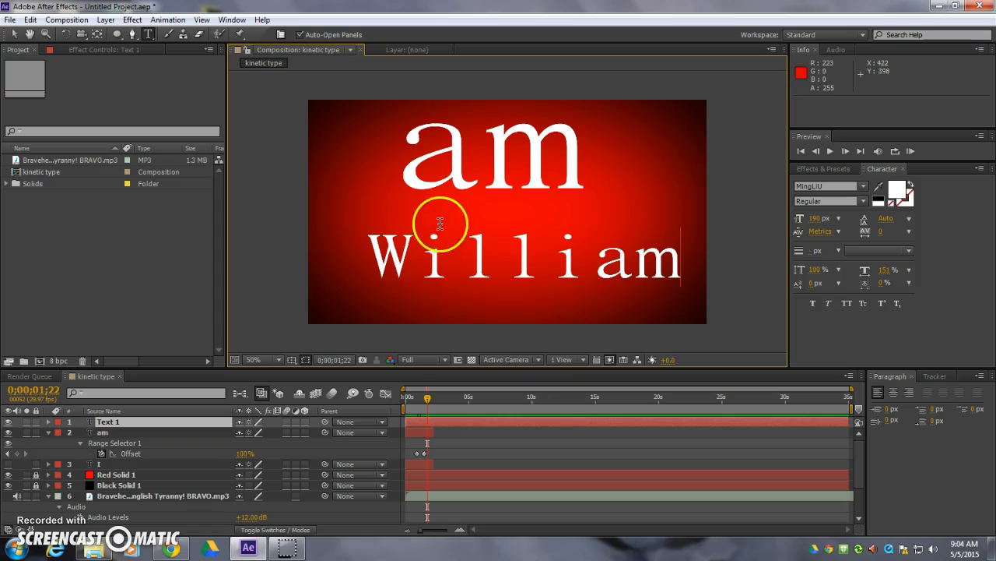
pyautogui.doubleClick(381, 260)
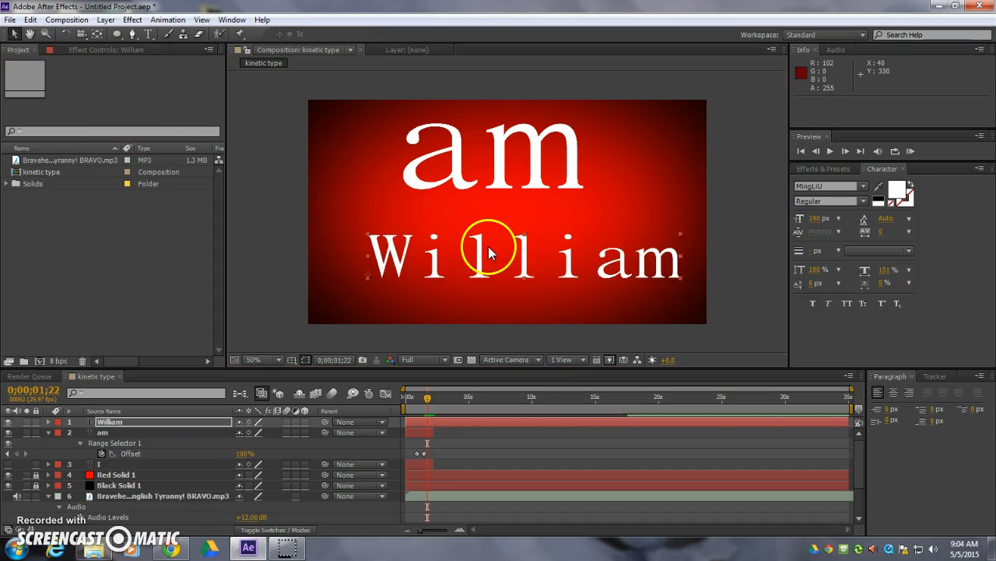
# - Tighten the "William" text's tracking to -63 and position it just under "am" at about 176, 448
pyautogui.moveTo(484, 268); pyautogui.dragTo(473, 243)
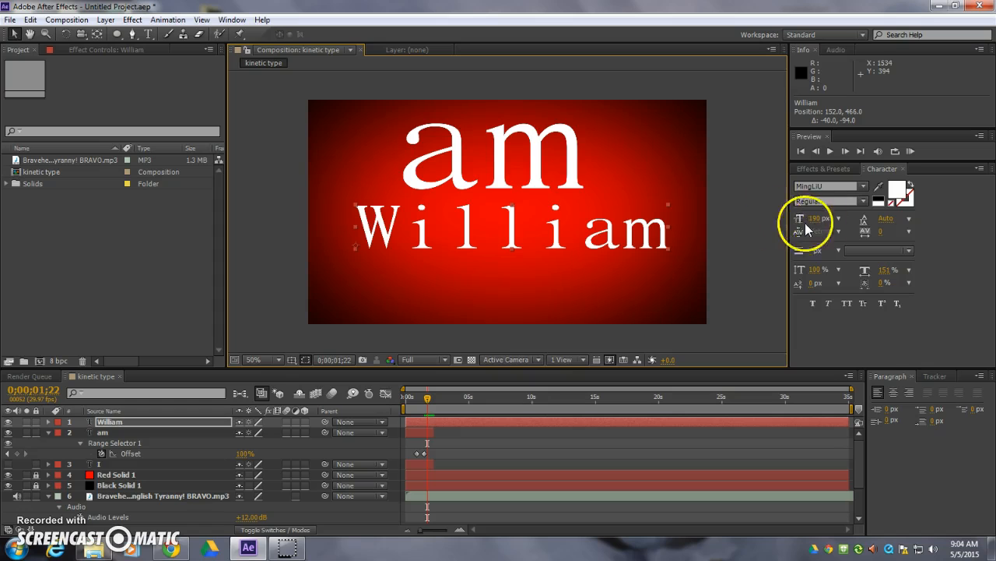
pyautogui.moveTo(883, 232); pyautogui.dragTo(846, 232)
pyautogui.moveTo(494, 232); pyautogui.dragTo(502, 227)
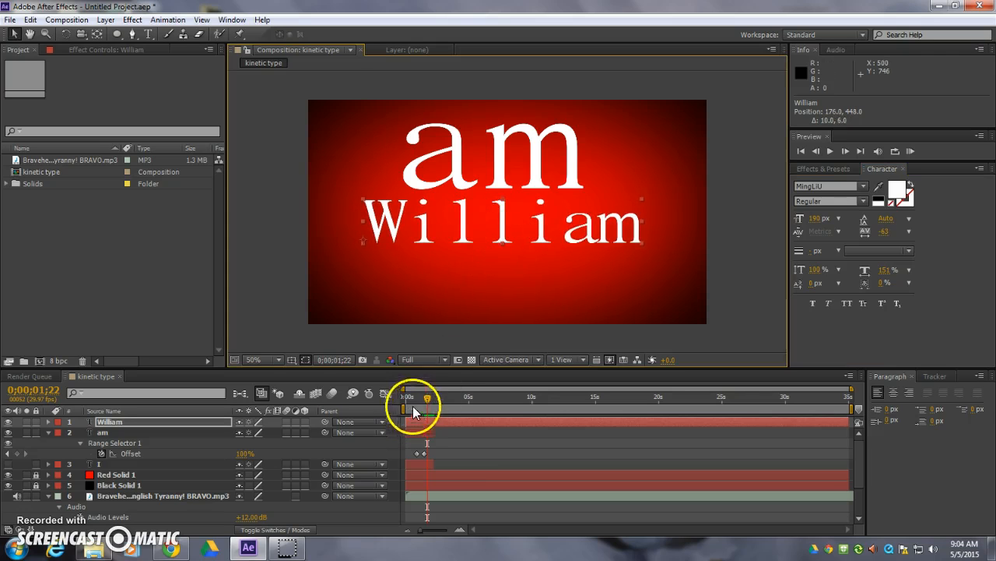
# - Make William a 3D layer and move it towards the camera to a Z position of about -351.7, collapsing the am layer
pyautogui.click(305, 421)
pyautogui.click(304, 432)
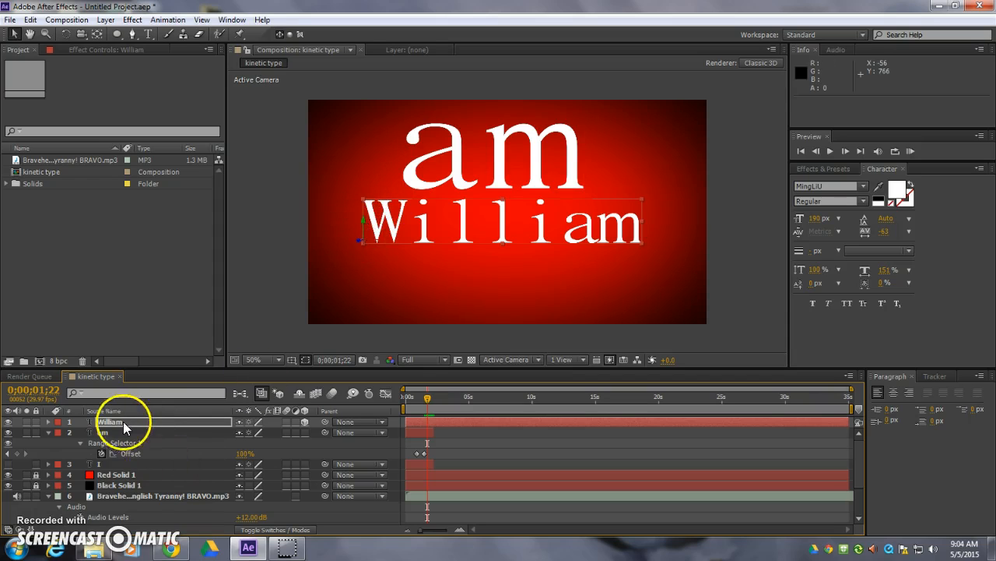
pyautogui.click(47, 432)
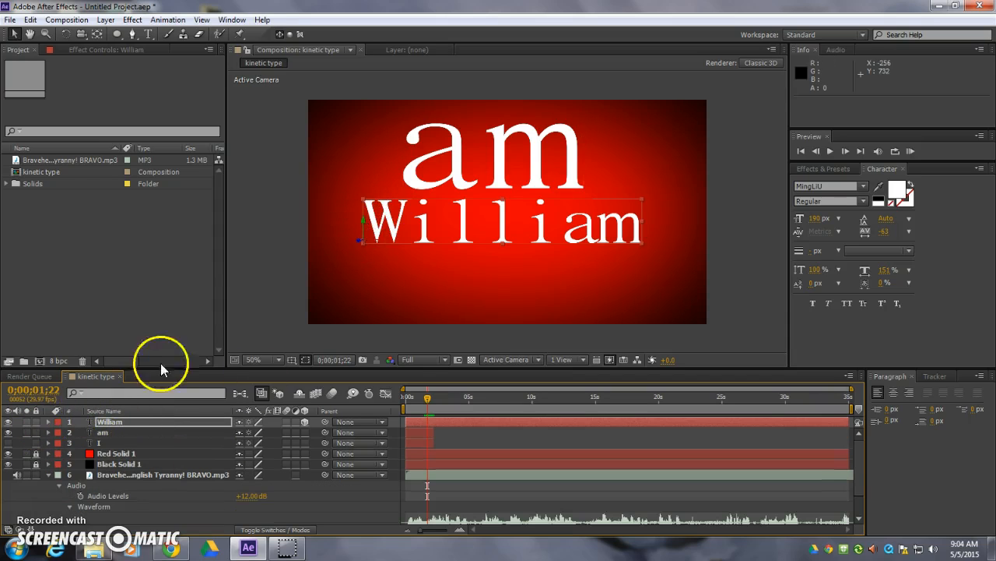
pyautogui.moveTo(357, 239); pyautogui.dragTo(222, 238)
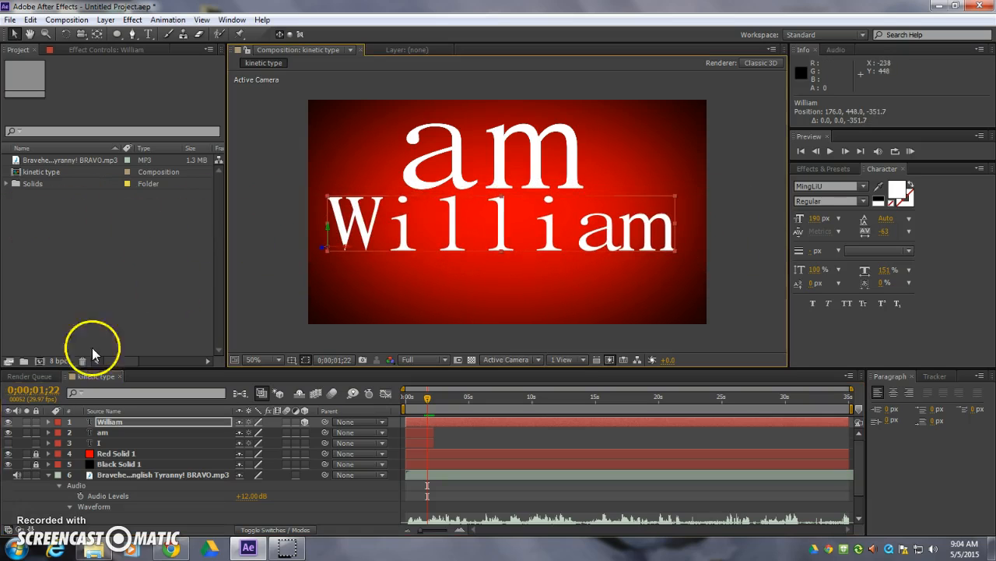
# - Try rotating the William layer in 3D by X 10°, Y -70° and Z 344°
pyautogui.click(48, 421)
pyautogui.click(59, 443)
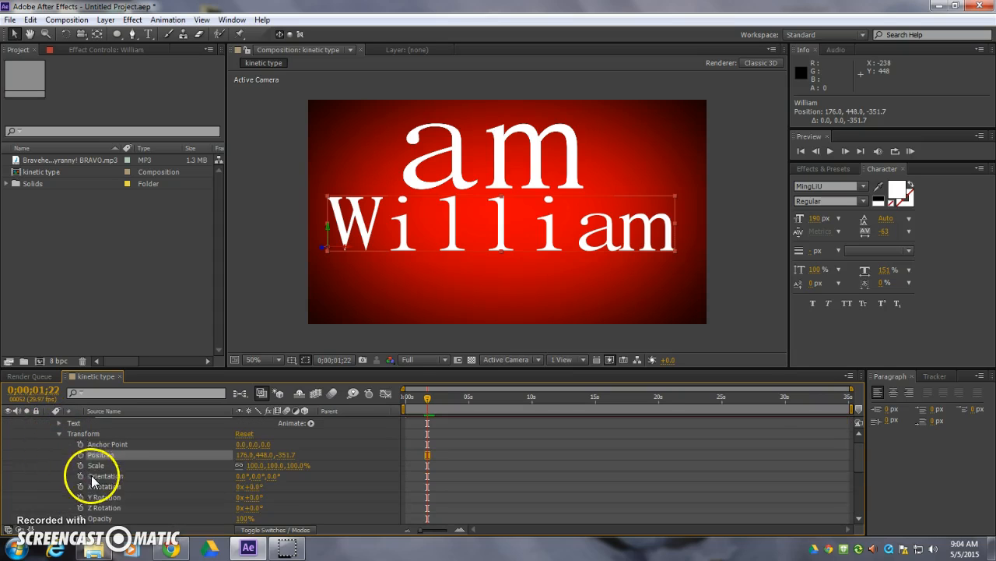
pyautogui.moveTo(257, 493); pyautogui.dragTo(211, 456)
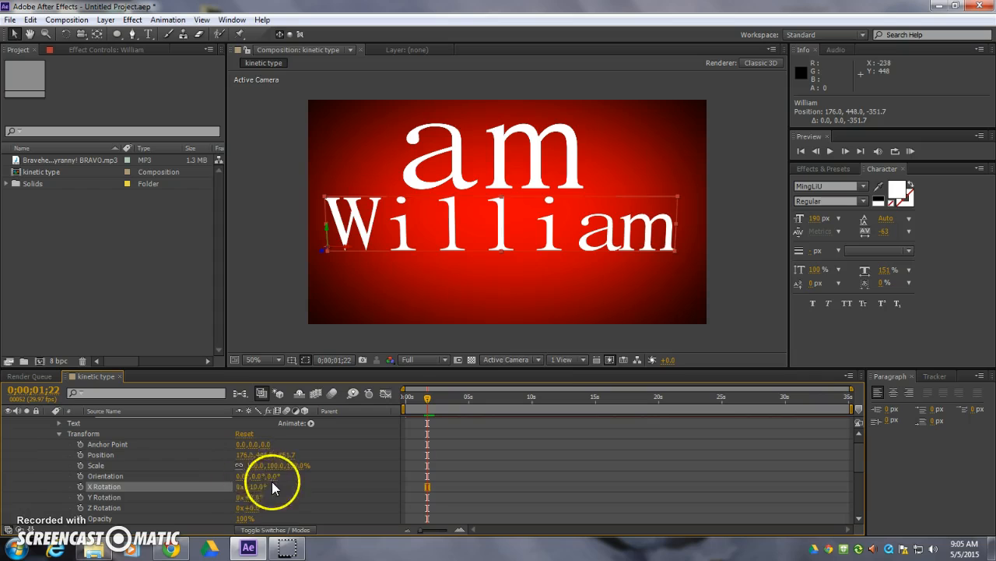
pyautogui.moveTo(262, 495); pyautogui.dragTo(410, 478)
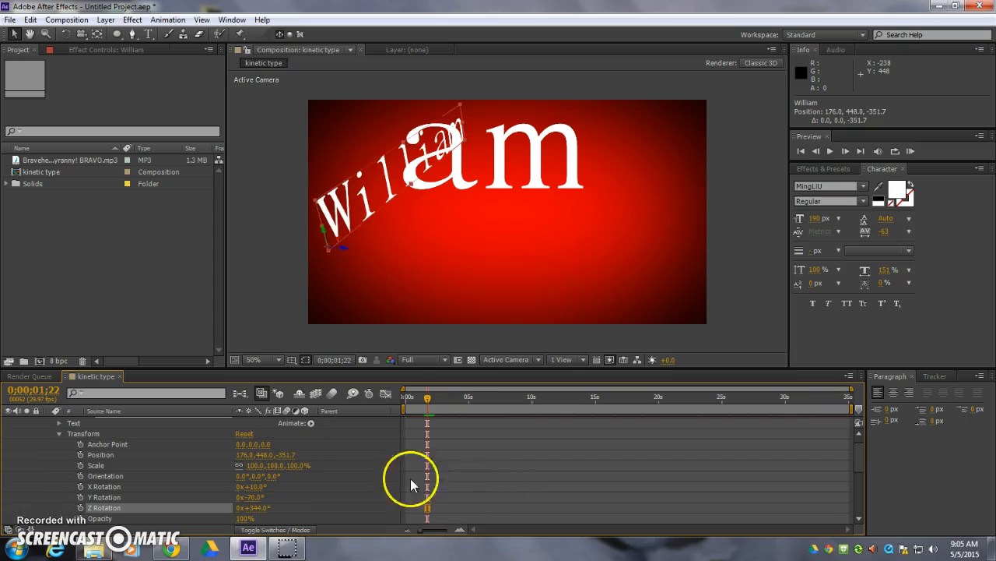
# - Reset William's transform, place it under "am" at 166, 452, 0, and set its X Rotation to -42°
pyautogui.click(247, 434)
pyautogui.moveTo(566, 208); pyautogui.dragTo(423, 235)
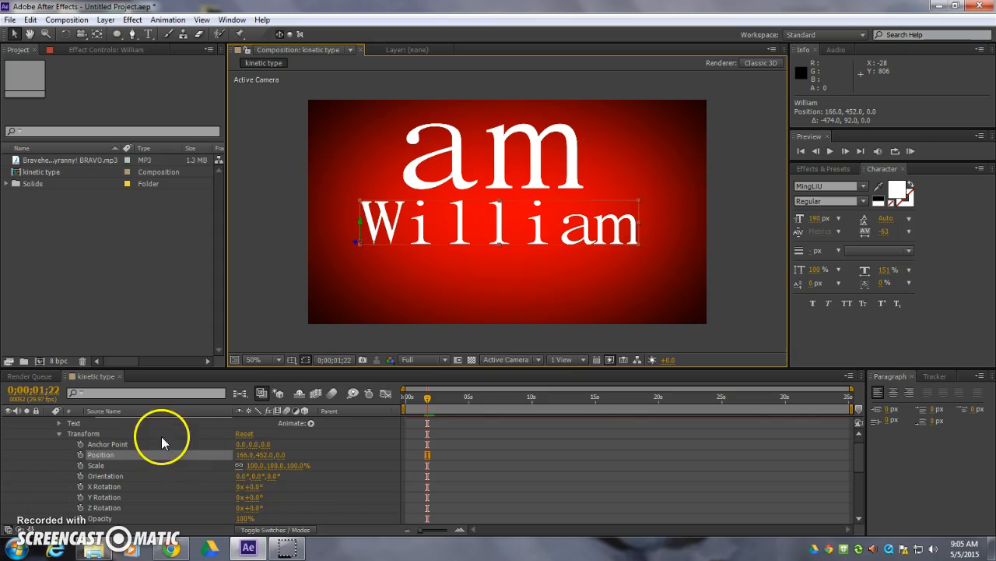
pyautogui.moveTo(250, 485); pyautogui.dragTo(225, 486)
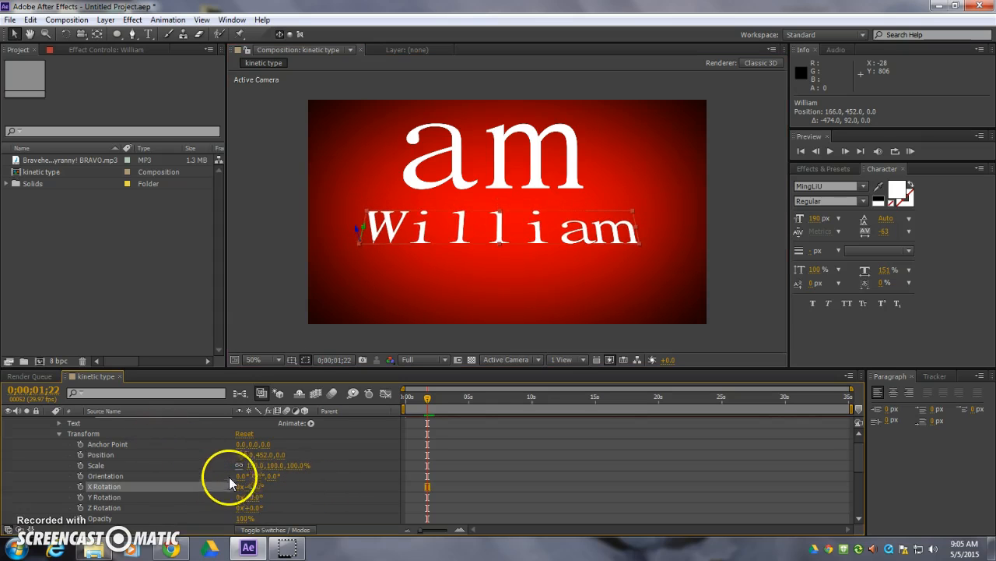
# - Animate William's position from below the frame at 166, 781, -296.2 at 0;00;01;22 to 166, 420.7, 28.2 at 0;00;01;29
pyautogui.click(80, 454)
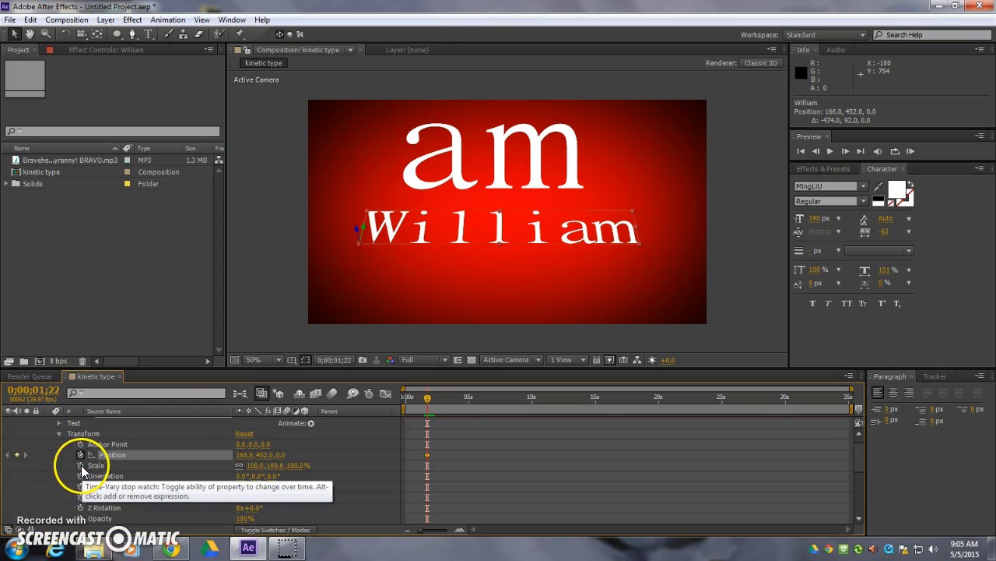
pyautogui.moveTo(361, 227); pyautogui.dragTo(365, 215)
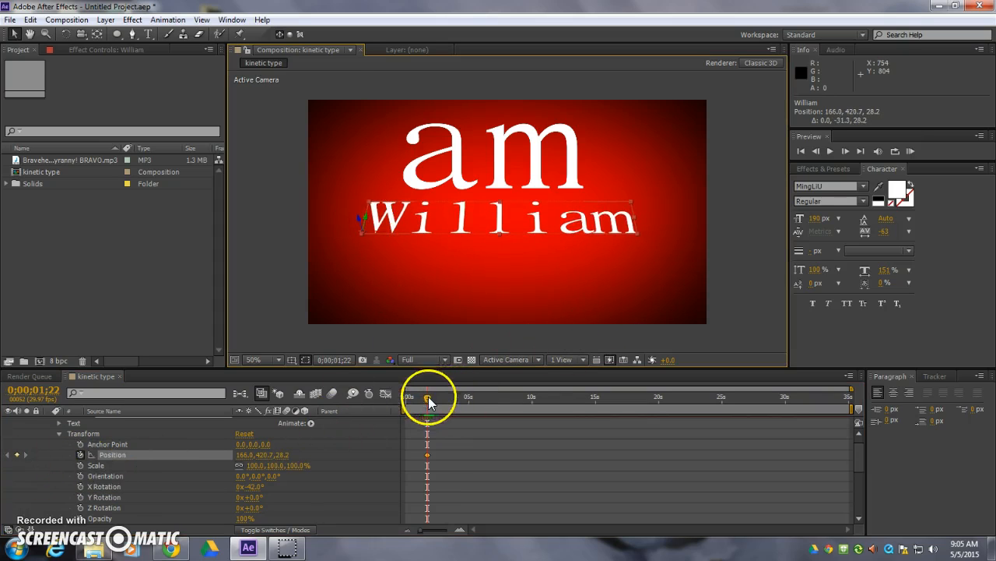
pyautogui.moveTo(425, 455); pyautogui.dragTo(430, 454)
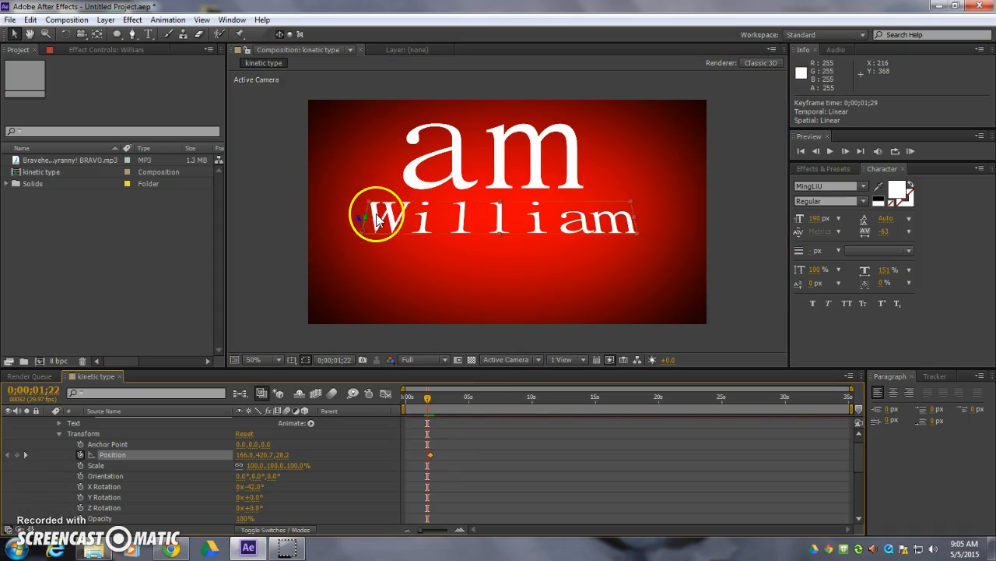
pyautogui.moveTo(365, 217)
pyautogui.mouseDown()
pyautogui.moveTo(349, 278)
pyautogui.moveTo(368, 232)
pyautogui.mouseUp()
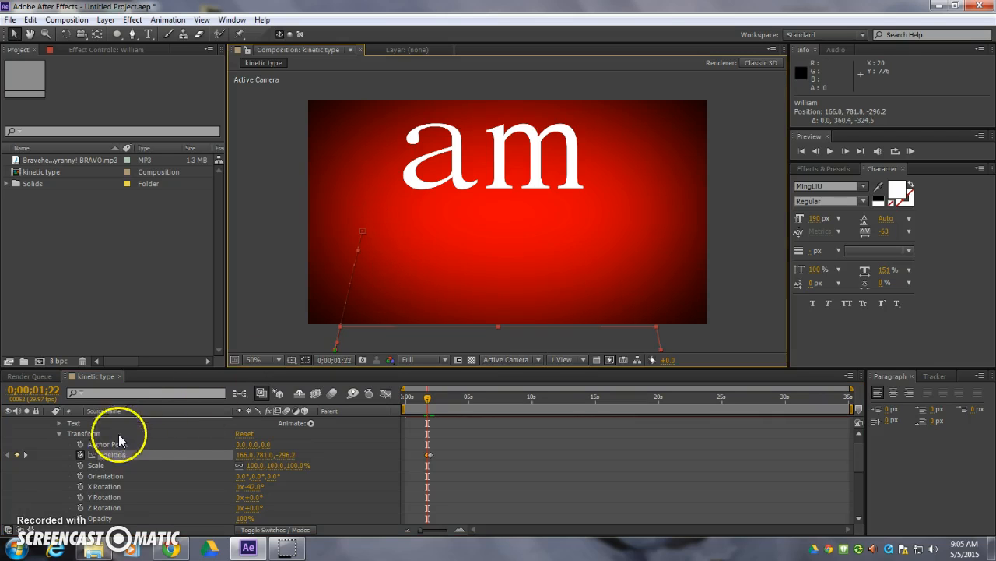
pyautogui.click(59, 433)
pyautogui.scroll(1, 72, 450)
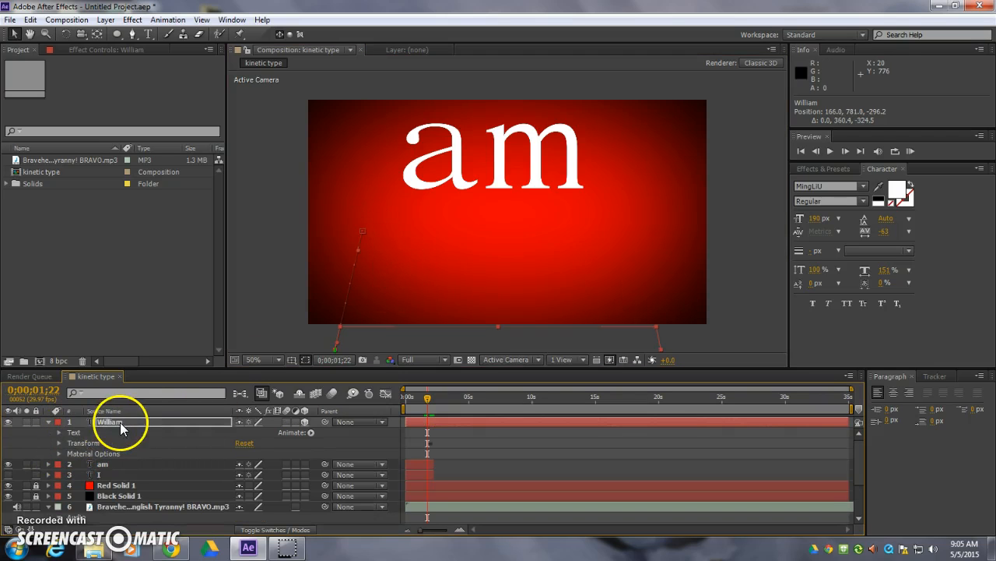
# - Duplicate the William layer and, at 0;00;03;04, place the copy just below it at about 166, 571.7, -107.8
pyautogui.click(125, 422)
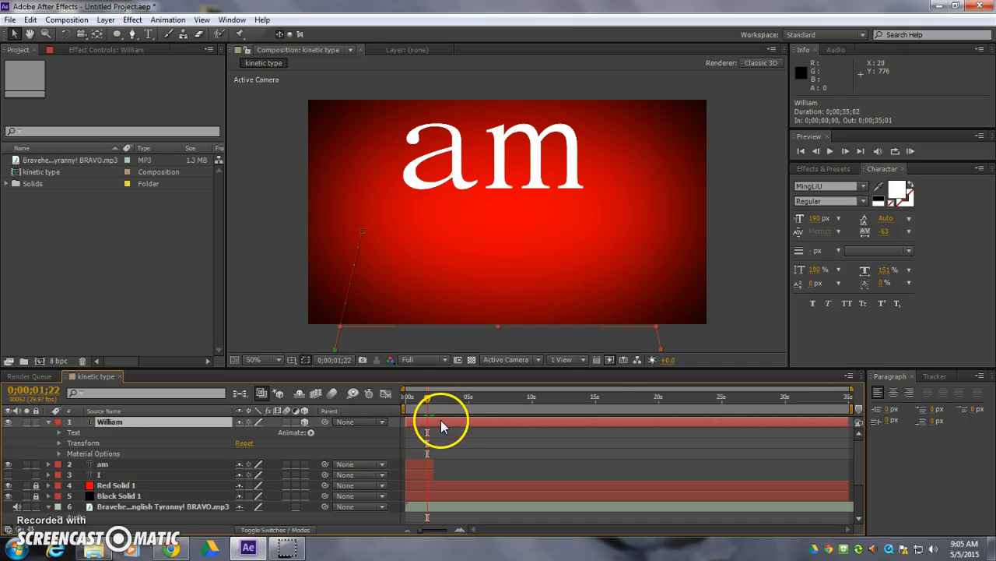
pyautogui.press('u')
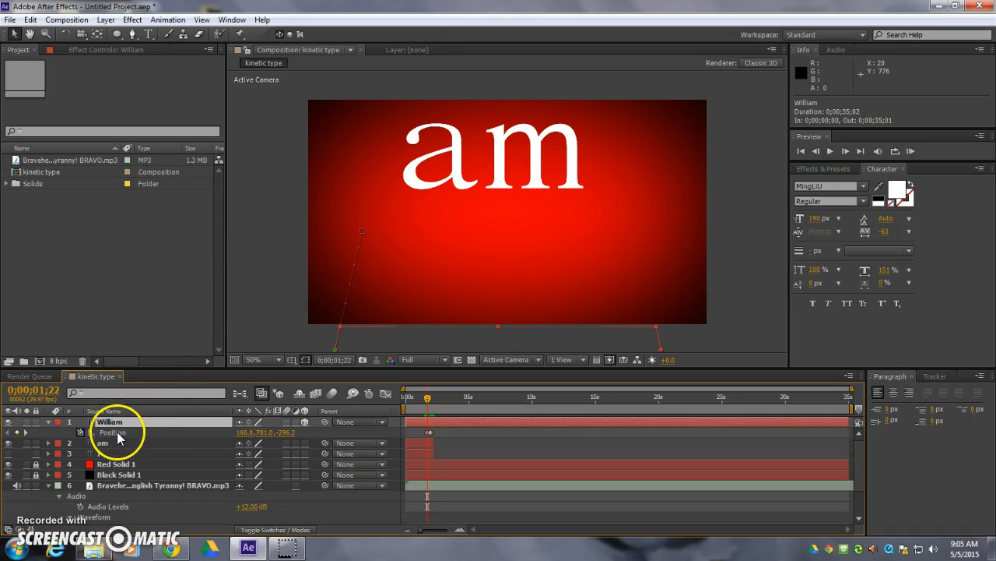
pyautogui.hotkey('ctrl', 'd')
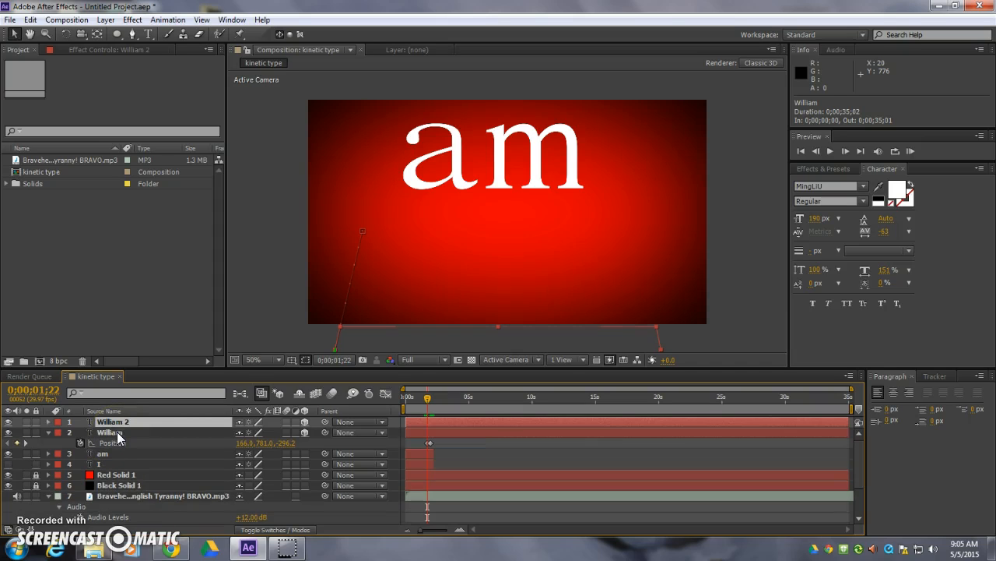
pyautogui.click(118, 424)
pyautogui.click(351, 394)
pyautogui.moveTo(429, 397); pyautogui.dragTo(445, 398)
pyautogui.moveTo(363, 221)
pyautogui.mouseDown()
pyautogui.moveTo(361, 242)
pyautogui.moveTo(363, 223)
pyautogui.mouseUp()
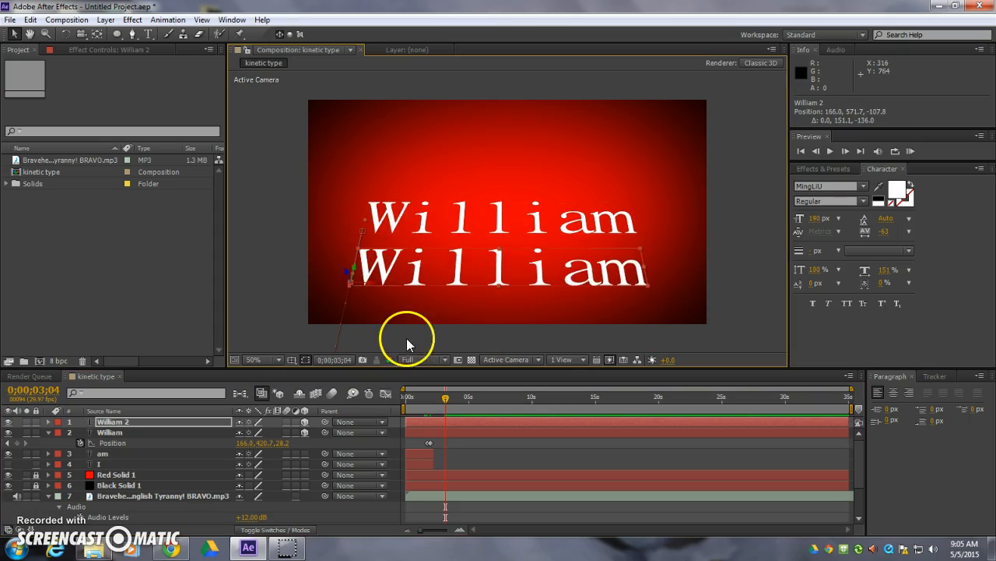
# - Change the duplicated layer's text to "Wallace"
pyautogui.click(148, 33)
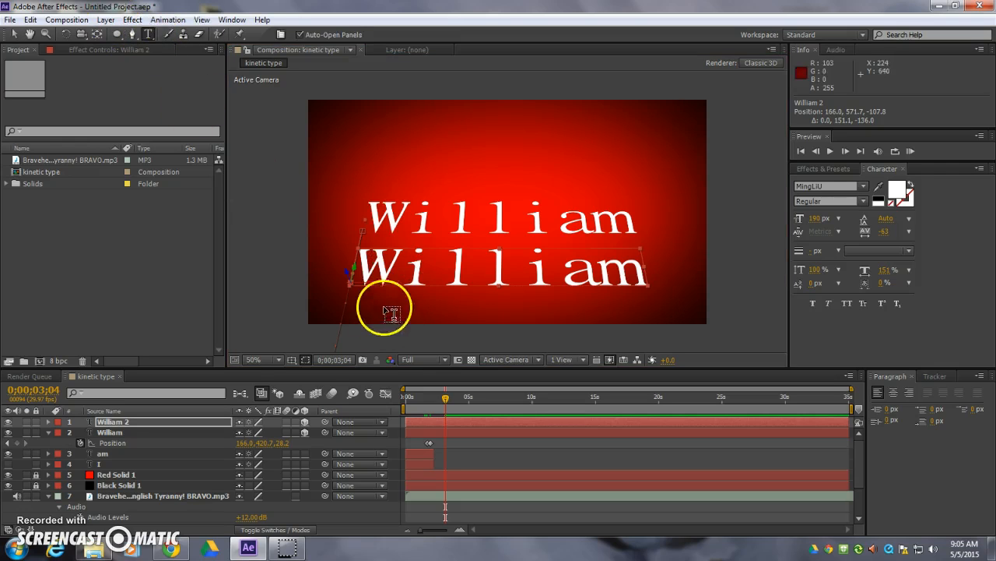
pyautogui.moveTo(403, 274); pyautogui.dragTo(689, 267)
pyautogui.write('a')
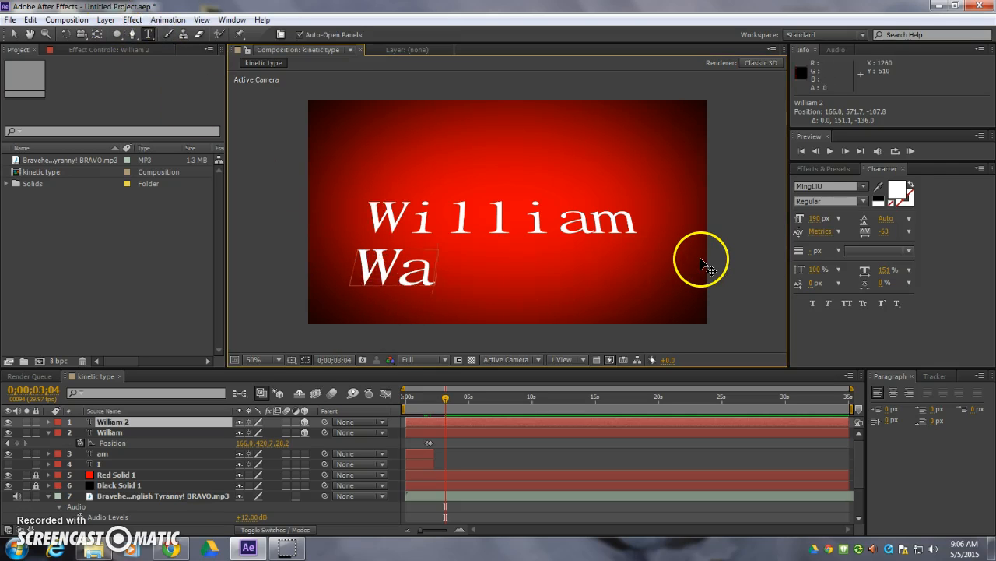
pyautogui.write('llace')
# - Reveal Wallace's position keyframes, remove the extra middle one and bring the remaining pair close together around 0;00;01;28
pyautogui.click(425, 423)
pyautogui.press('p')
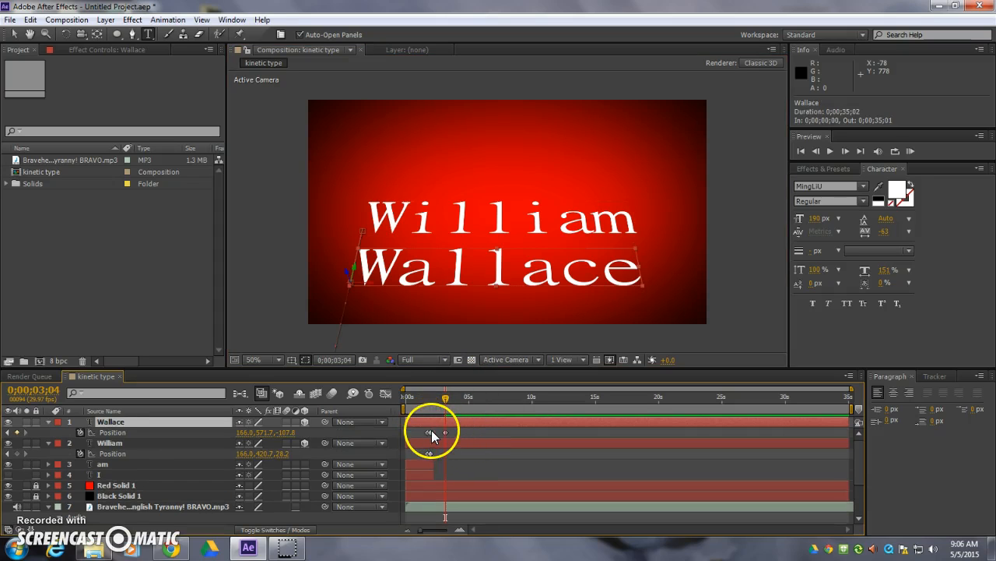
pyautogui.click(429, 432)
pyautogui.click(432, 431)
pyautogui.click(443, 432)
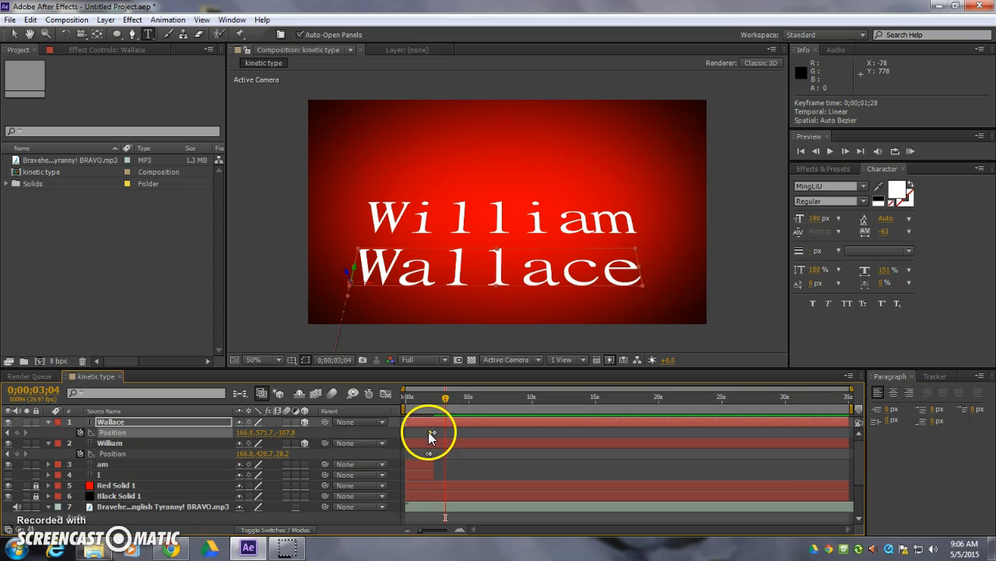
# - Trim the William and Wallace layers, Wallace ending at 0;00;02;19, and shift their last position keyframes to 0;00;01;14 and 0;00;01;27
pyautogui.moveTo(850, 442); pyautogui.dragTo(435, 470)
pyautogui.moveTo(850, 421); pyautogui.dragTo(428, 433)
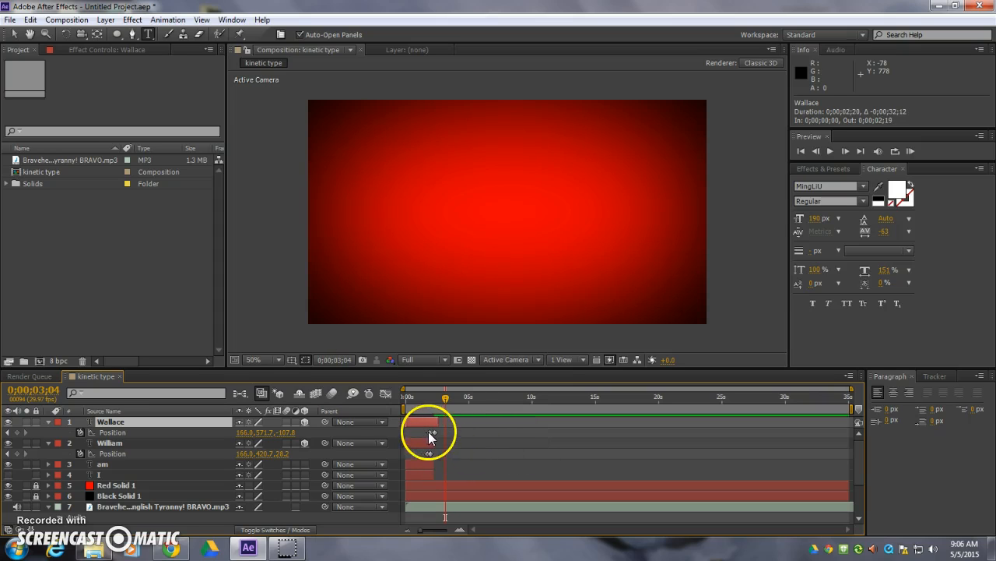
pyautogui.click(429, 432)
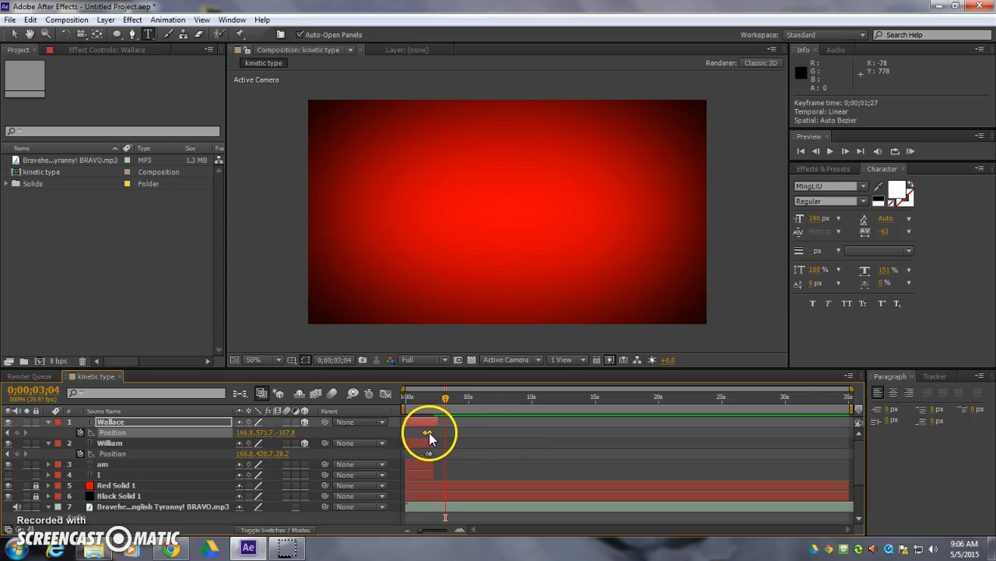
pyautogui.moveTo(422, 450)
pyautogui.mouseDown()
pyautogui.moveTo(435, 455)
pyautogui.moveTo(422, 453)
pyautogui.mouseUp()
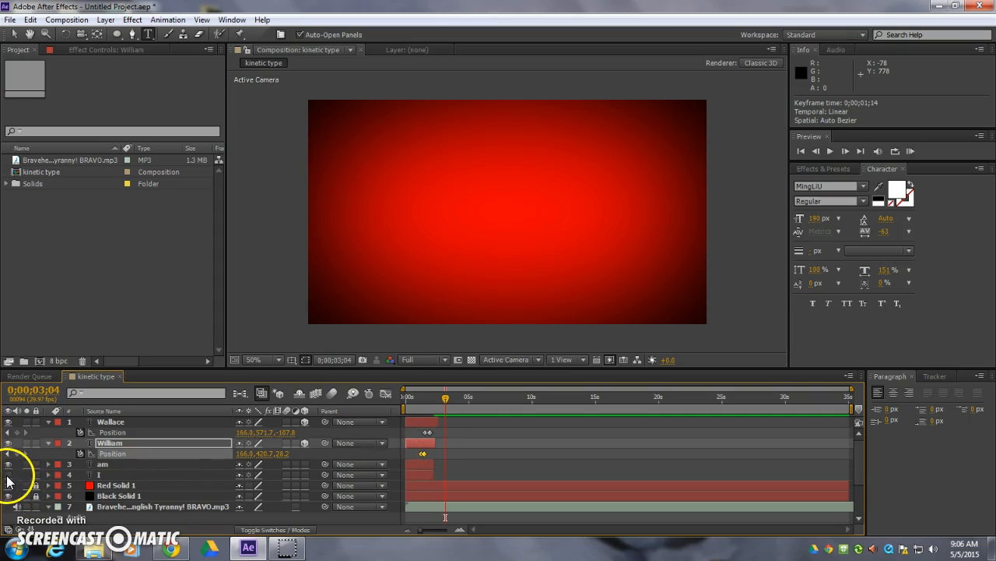
# - Make the I layer visible, preview the animation from the start, and scrub the playhead to 0;00;01;25
pyautogui.moveTo(445, 398); pyautogui.dragTo(397, 401)
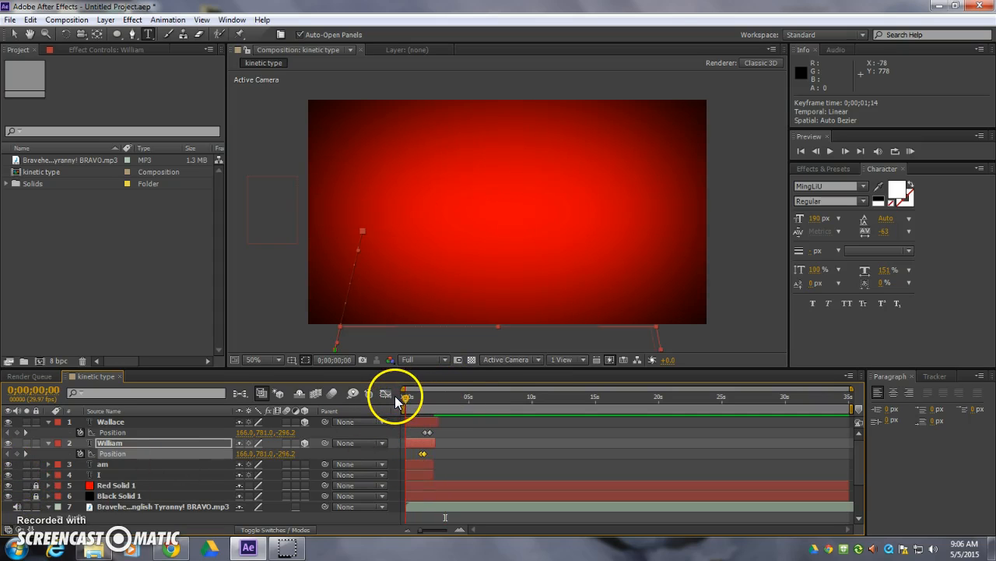
pyautogui.press('space')
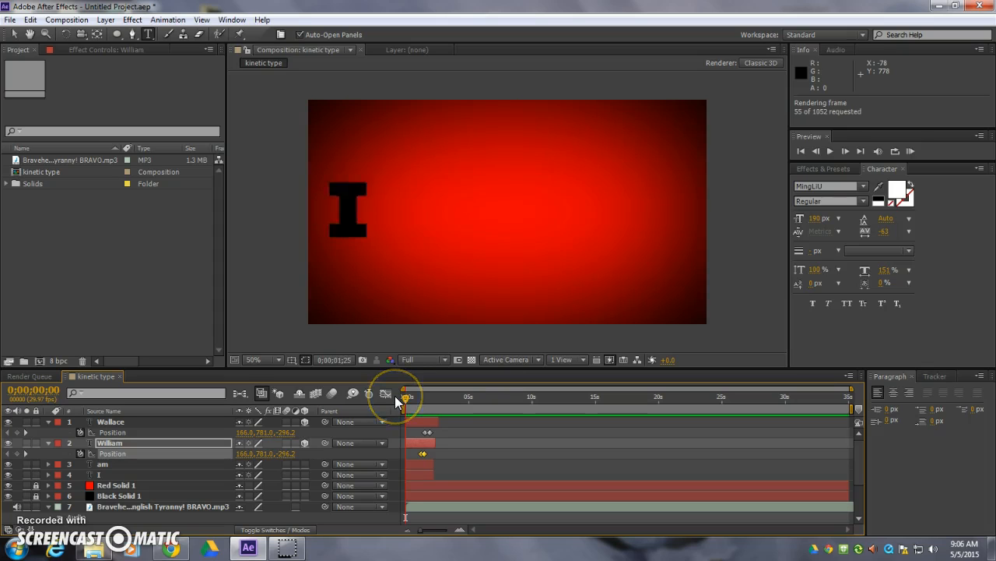
pyautogui.press('space')
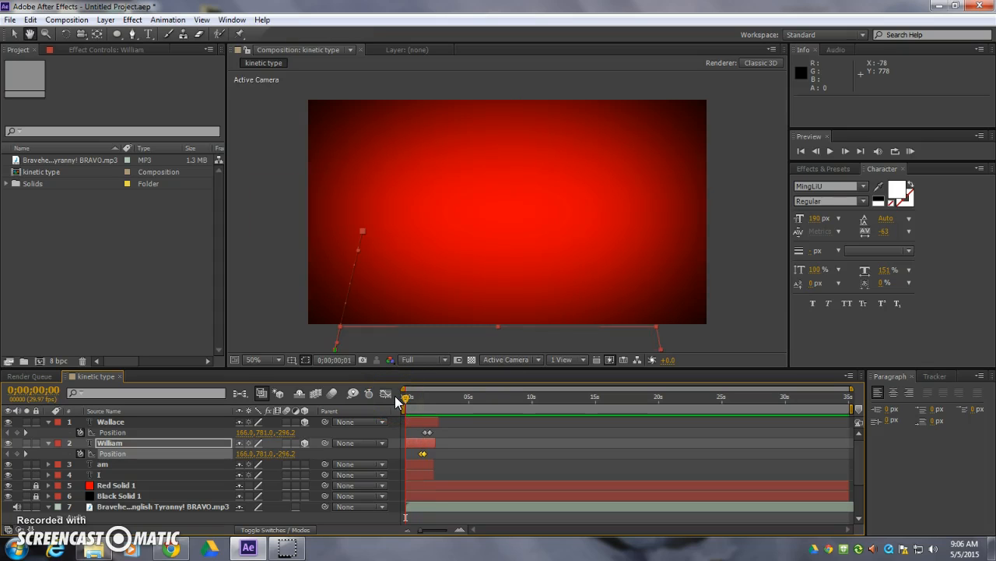
pyautogui.hotkey('ctrl', 't')
pyautogui.moveTo(400, 397); pyautogui.dragTo(429, 402)
# - Move the am layer's Offset keyframes earlier to 0;00;00;20 and 0;00;01;03, and set the playhead to 0;00;01;07
pyautogui.click(162, 467)
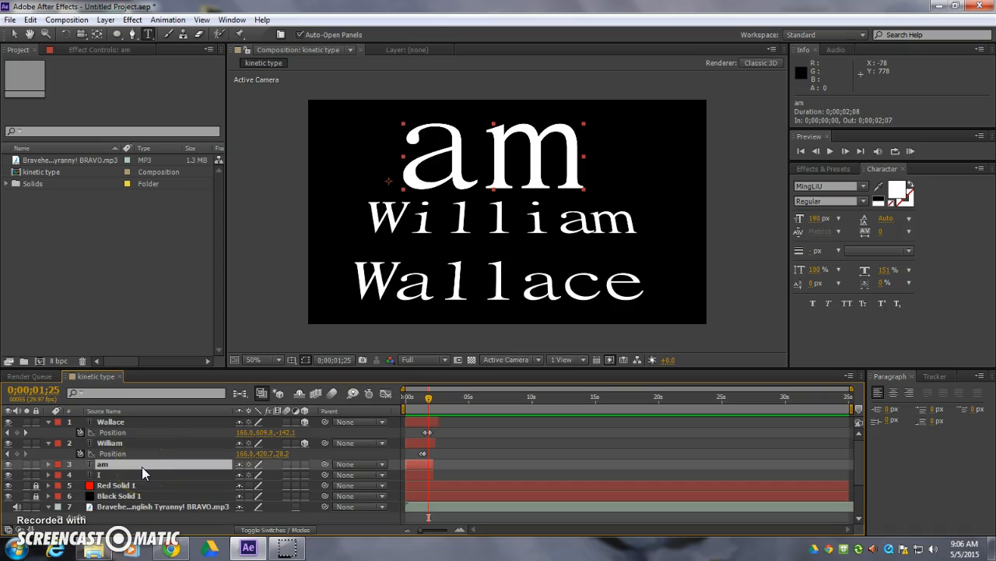
pyautogui.press('u')
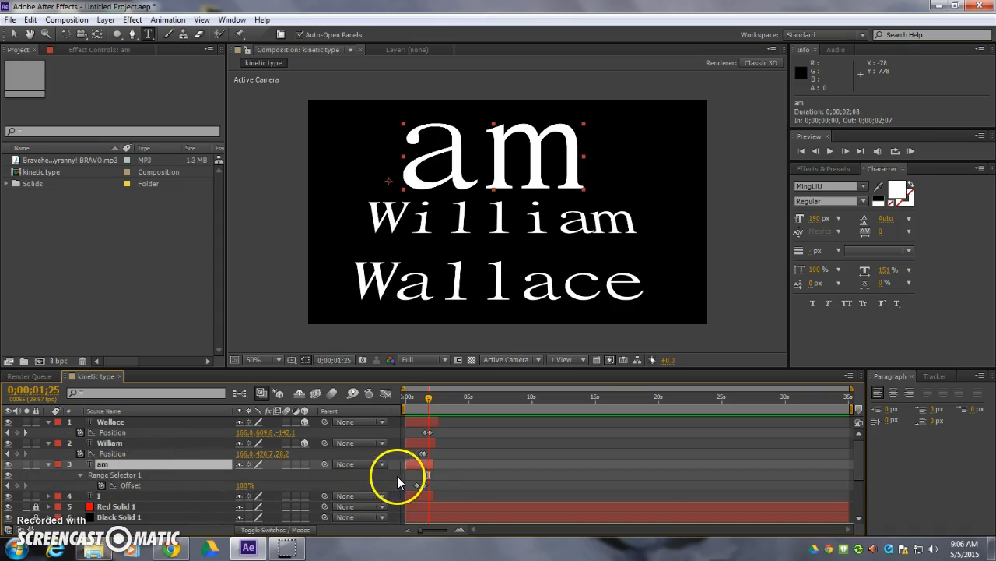
pyautogui.moveTo(427, 485)
pyautogui.mouseDown()
pyautogui.moveTo(407, 485)
pyautogui.moveTo(416, 485)
pyautogui.mouseUp()
pyautogui.moveTo(429, 399)
pyautogui.mouseDown()
pyautogui.moveTo(400, 400)
pyautogui.moveTo(417, 403)
pyautogui.mouseUp()
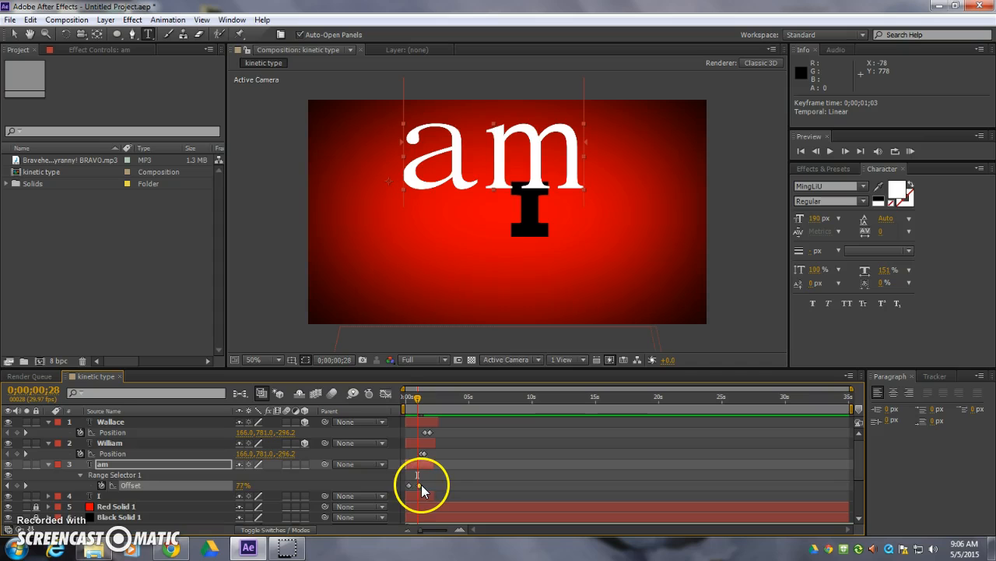
pyautogui.moveTo(421, 484); pyautogui.dragTo(417, 488)
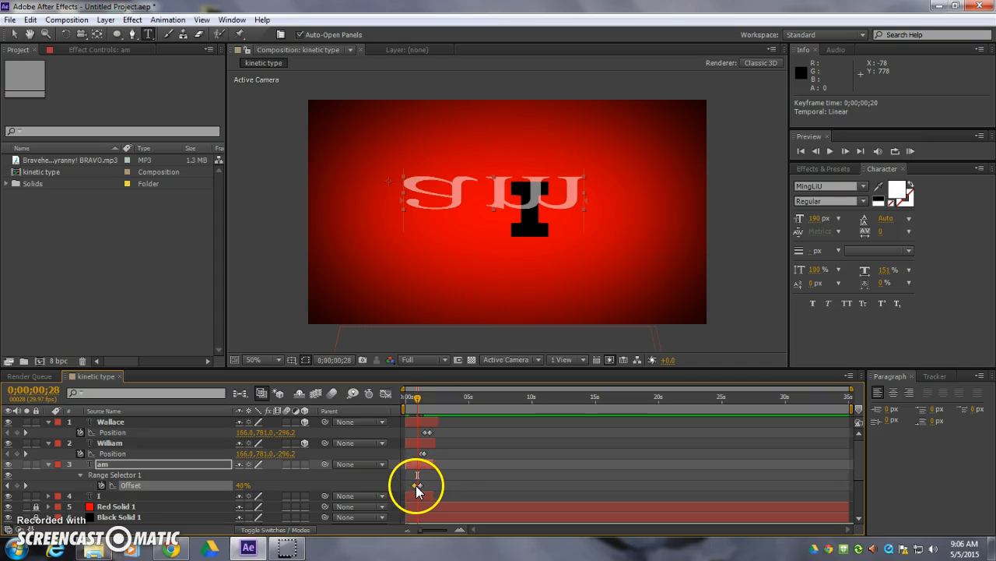
pyautogui.moveTo(419, 398); pyautogui.dragTo(422, 398)
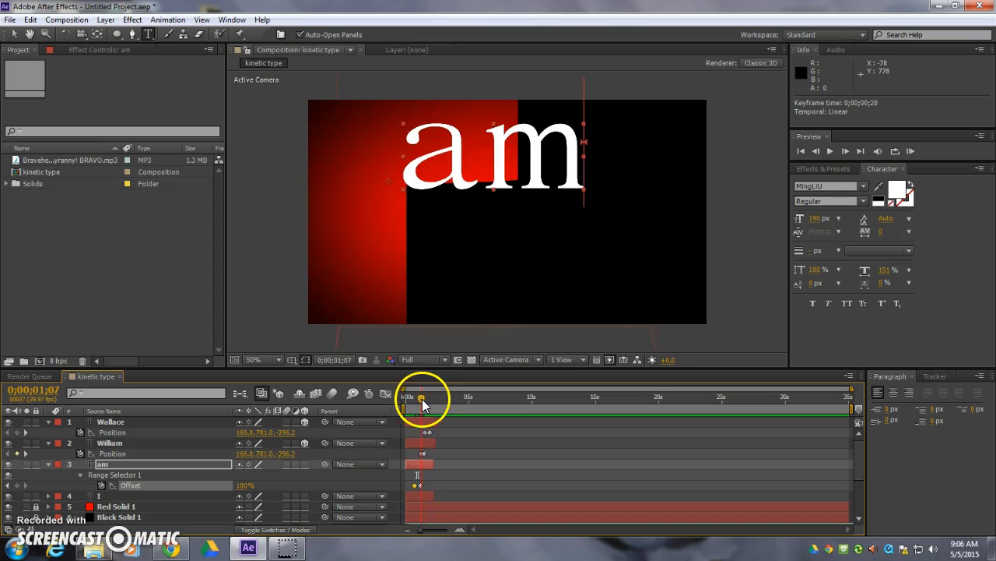
# - Move the I layer's later position and scale keyframes earlier, ending at about 0;00;01;00 and 0;00;01;04
pyautogui.click(423, 495)
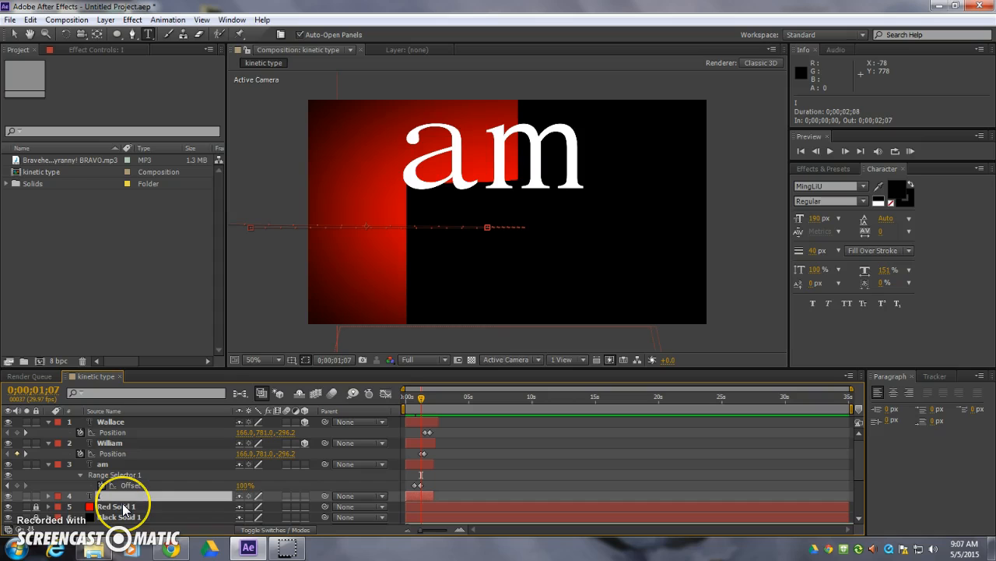
pyautogui.press('u')
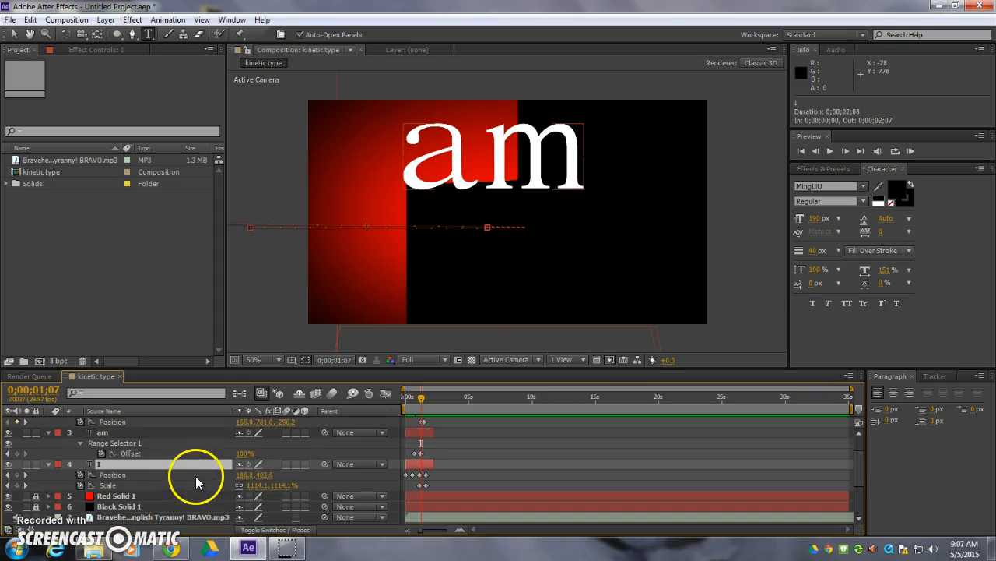
pyautogui.moveTo(413, 475); pyautogui.dragTo(418, 475)
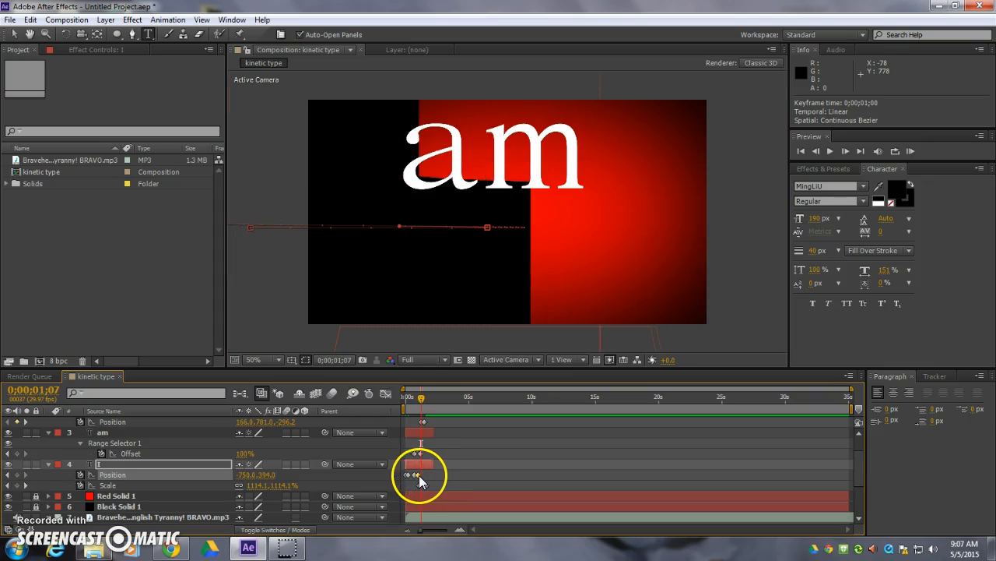
pyautogui.moveTo(420, 486); pyautogui.dragTo(422, 485)
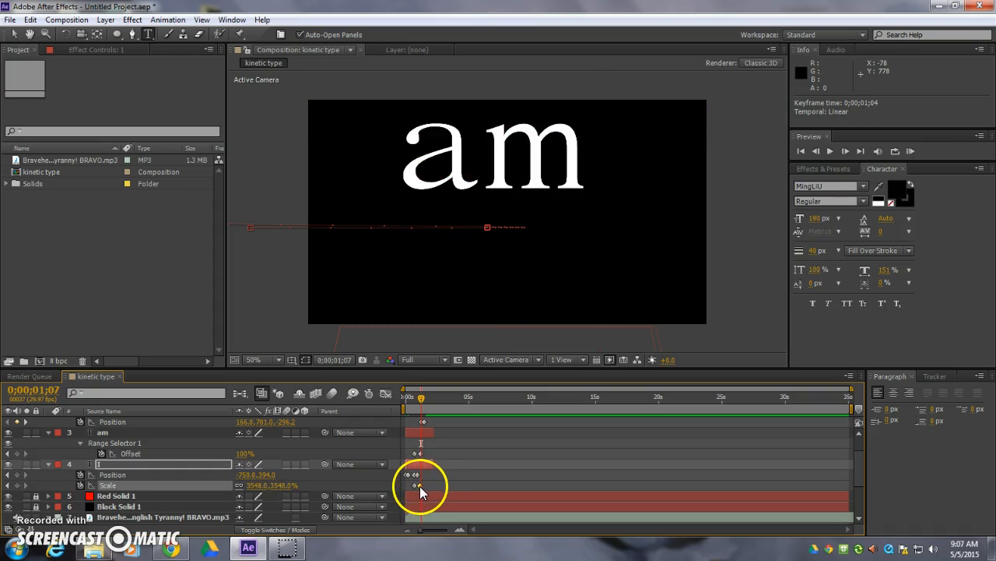
# - Align the I layer's last Scale keyframe with its last Position keyframe and move am's first Offset keyframe to 0;00;00;29
pyautogui.click(418, 453)
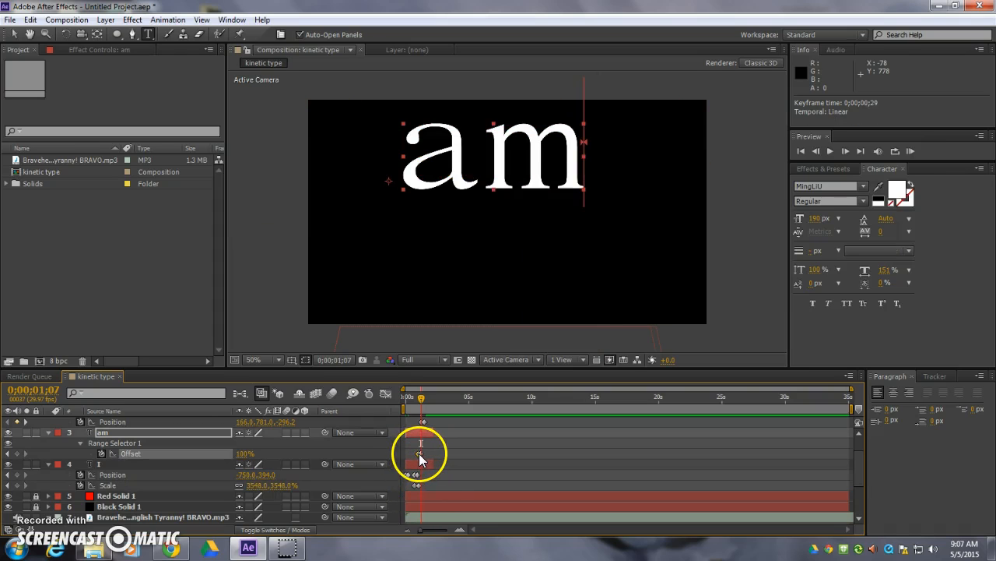
pyautogui.moveTo(420, 396)
pyautogui.mouseDown()
pyautogui.moveTo(397, 400)
pyautogui.moveTo(431, 399)
pyautogui.mouseUp()
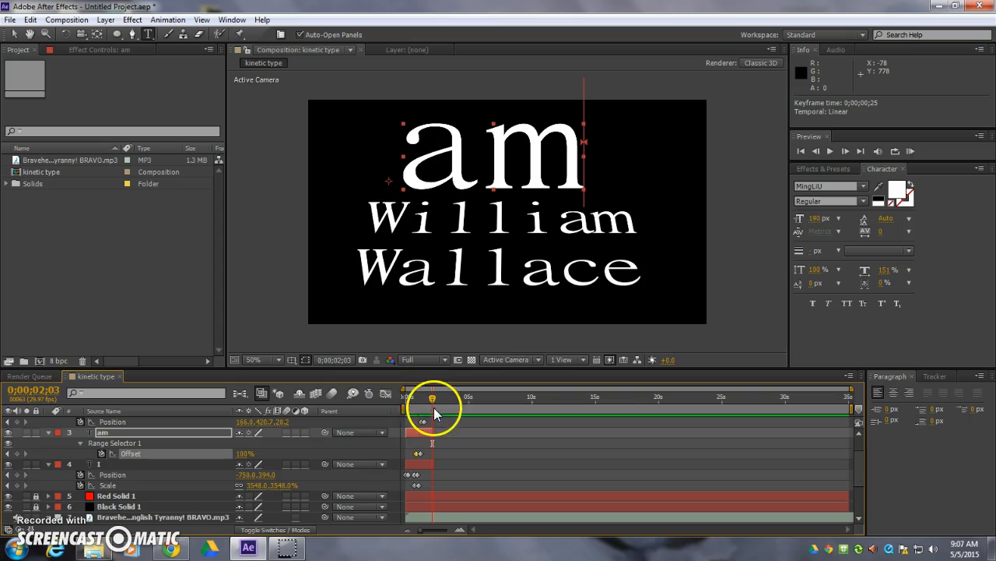
pyautogui.moveTo(419, 536); pyautogui.dragTo(445, 471)
pyautogui.click(458, 474)
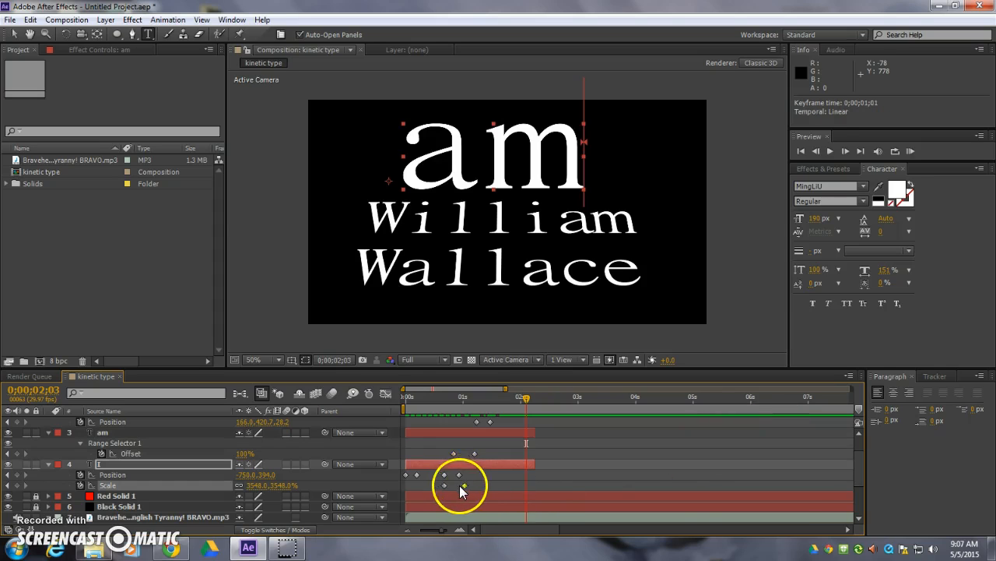
pyautogui.click(454, 453)
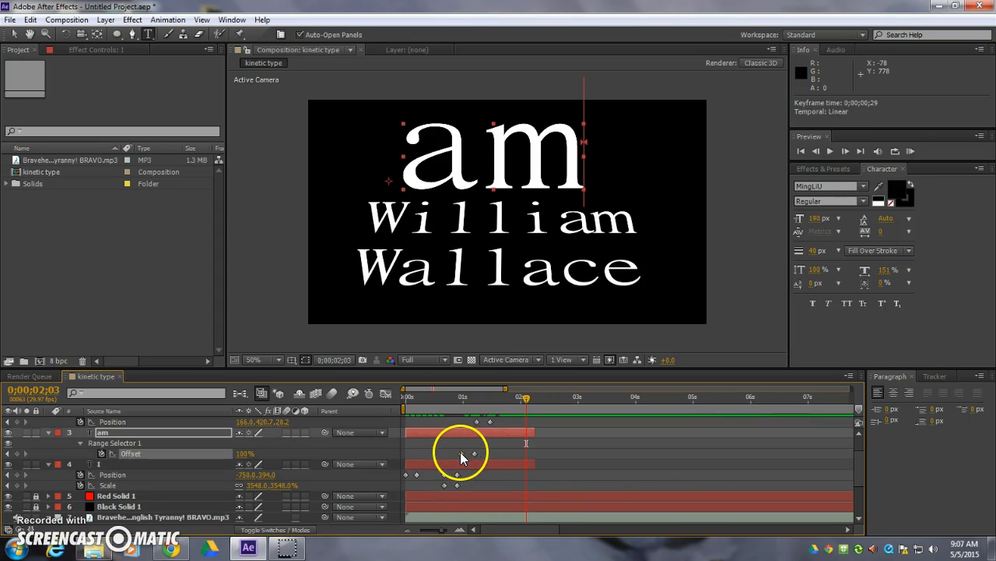